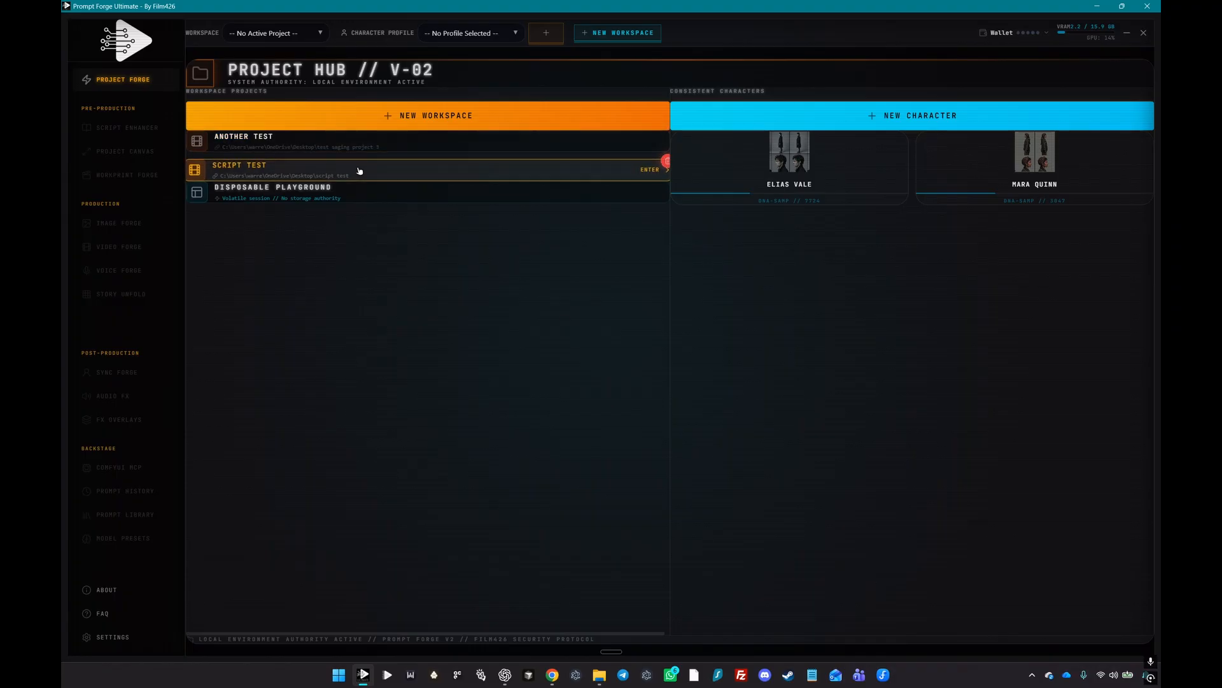
Look over the new workspace form and the new character form, cancelling each one without entering anything.
{"action": "left_click", "coordinate": [367, 113]}
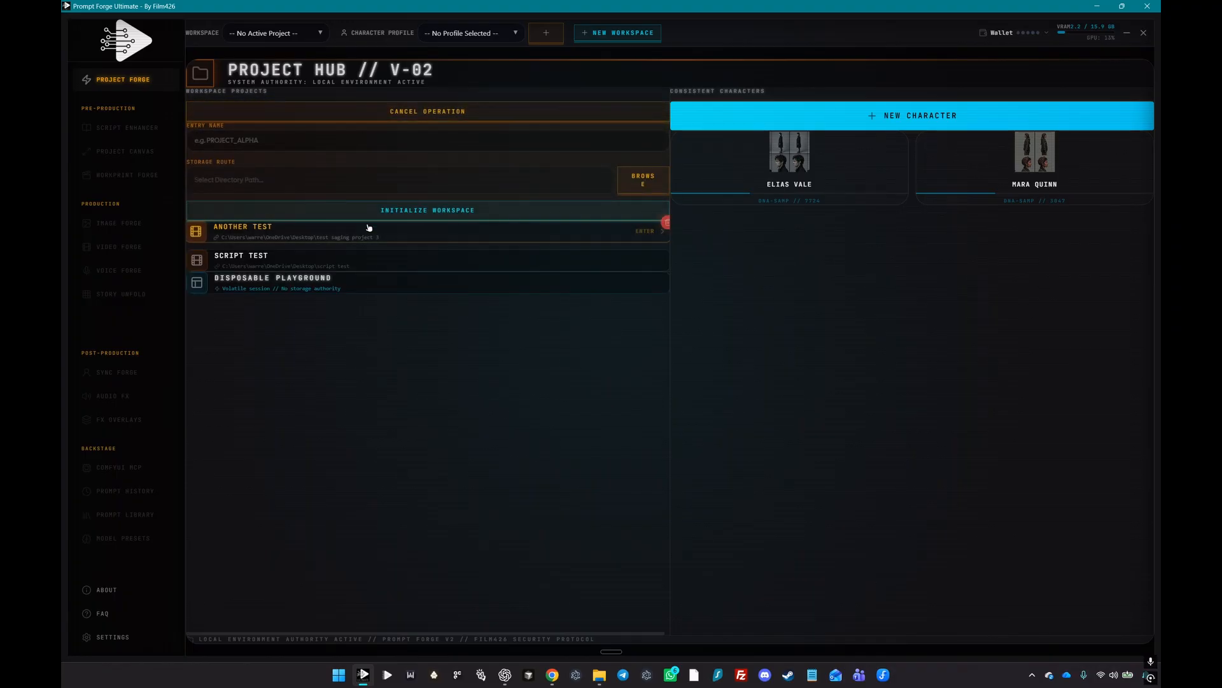
{"action": "left_click", "coordinate": [378, 112]}
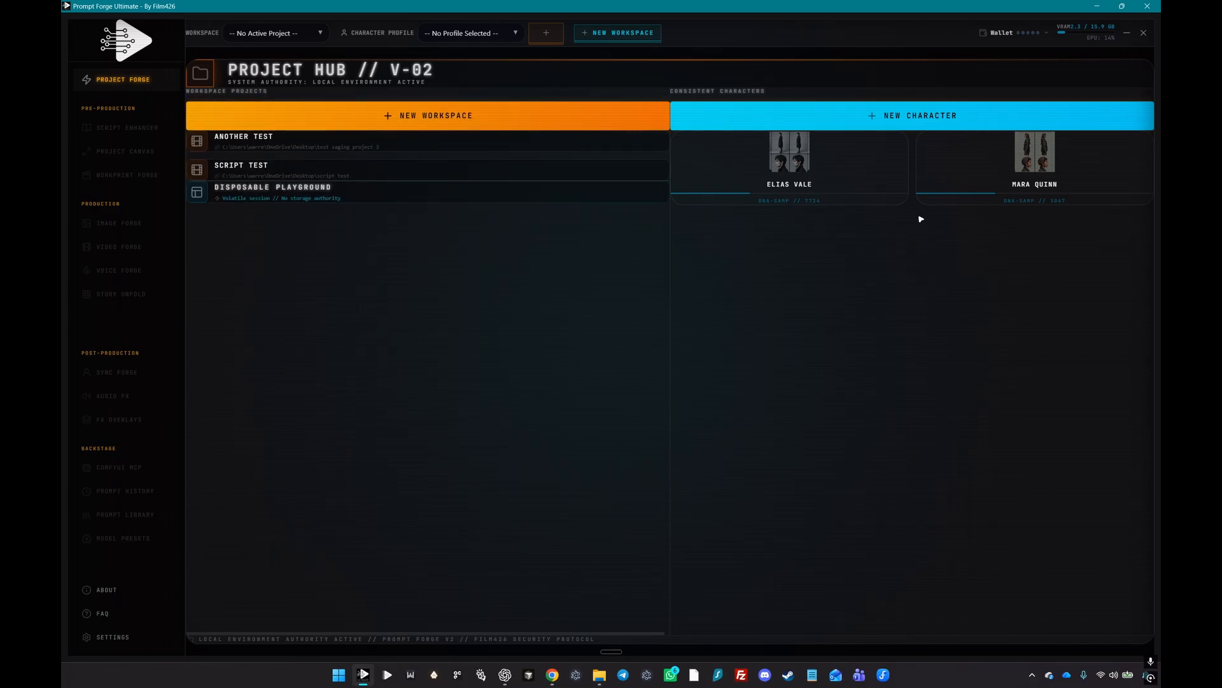
{"action": "left_click", "coordinate": [910, 113]}
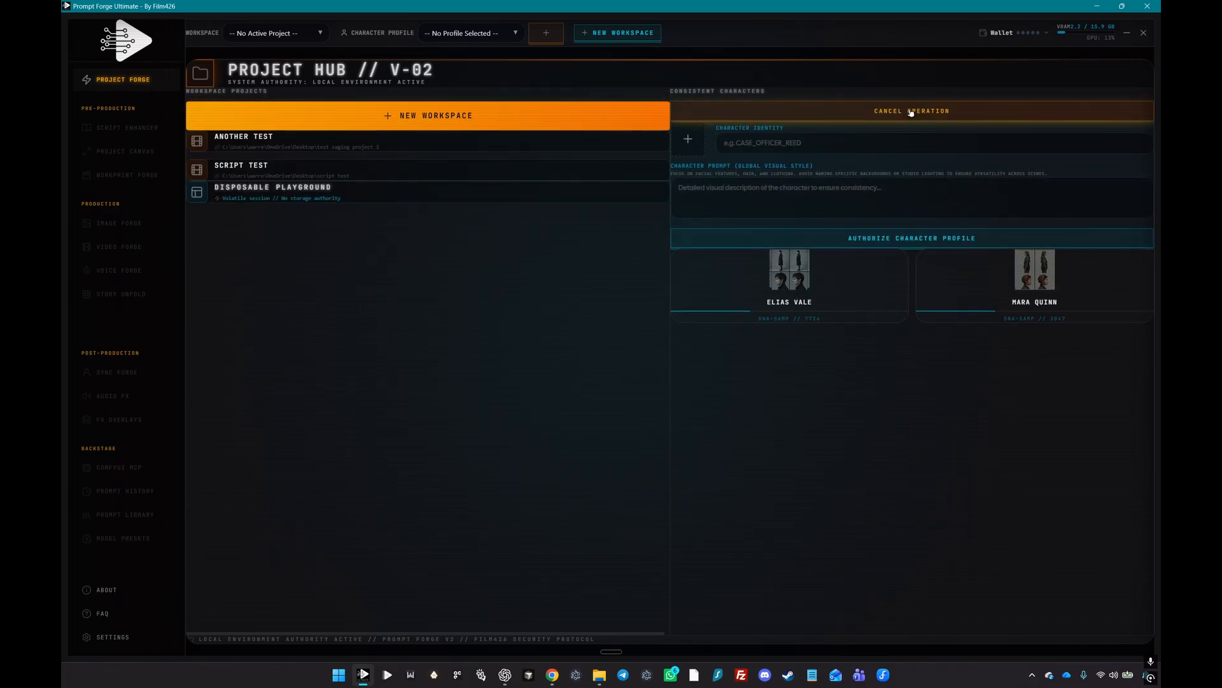
{"action": "left_click", "coordinate": [911, 112]}
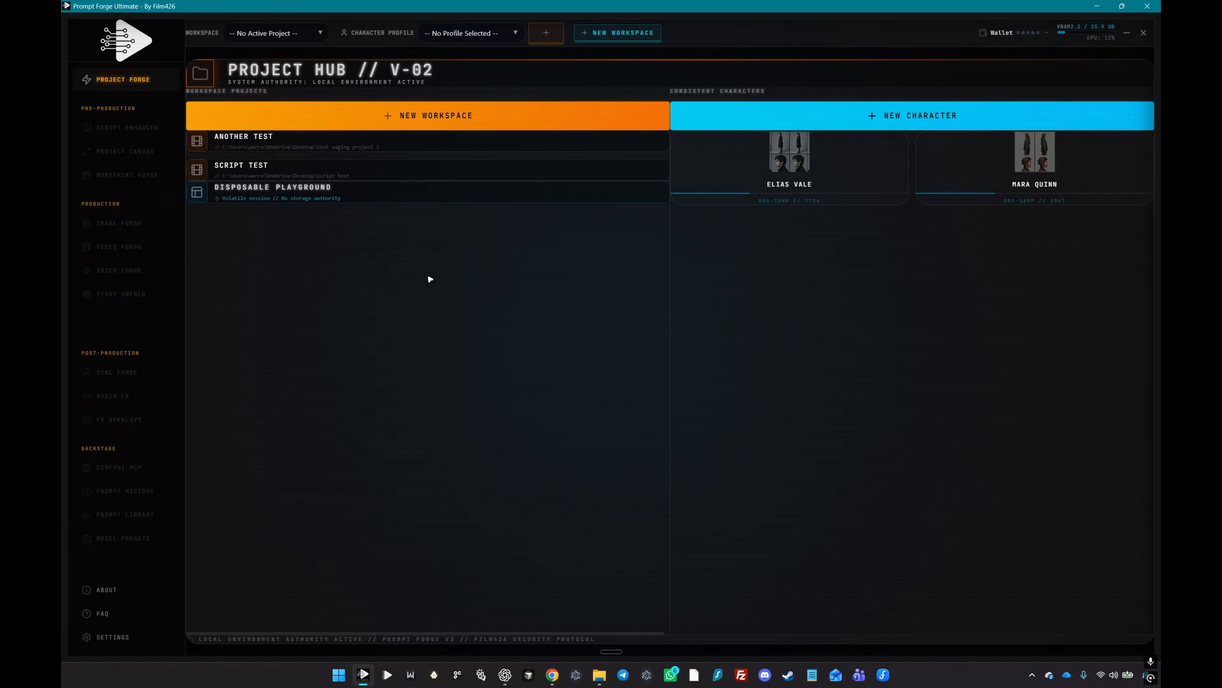
Open the script test workspace and check its project folder in File Explorer before returning to Prompt Forge Ultimate.
{"action": "left_click", "coordinate": [388, 170]}
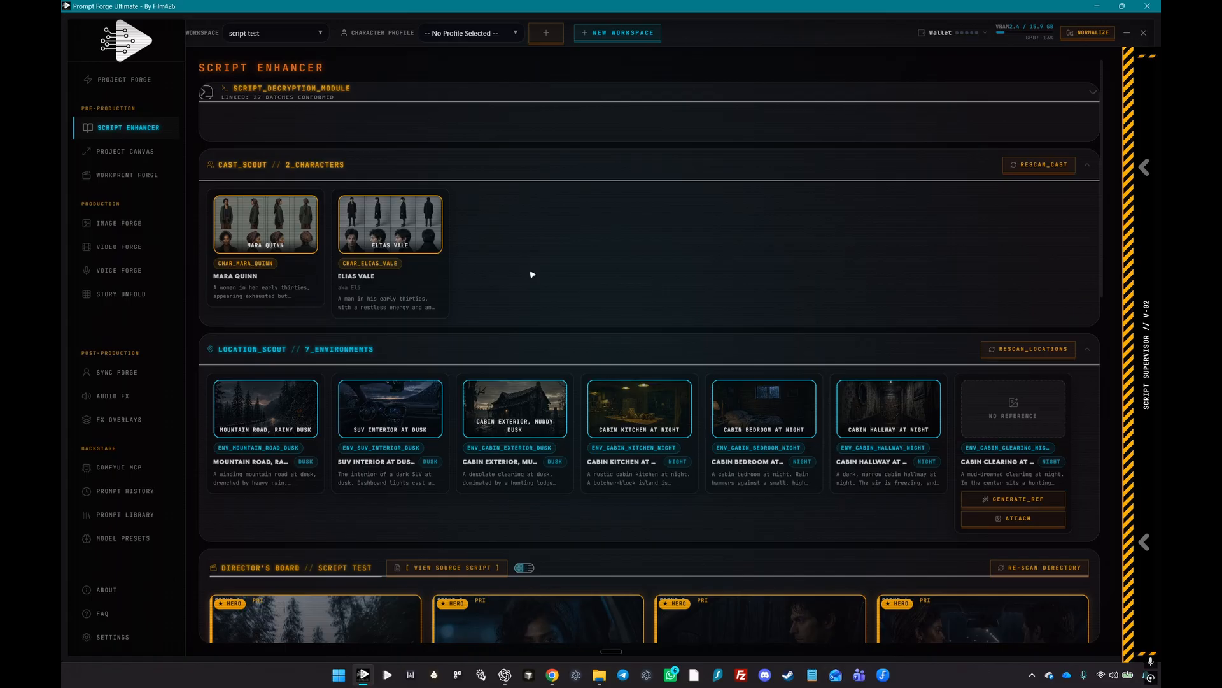
{"action": "left_click", "coordinate": [599, 674]}
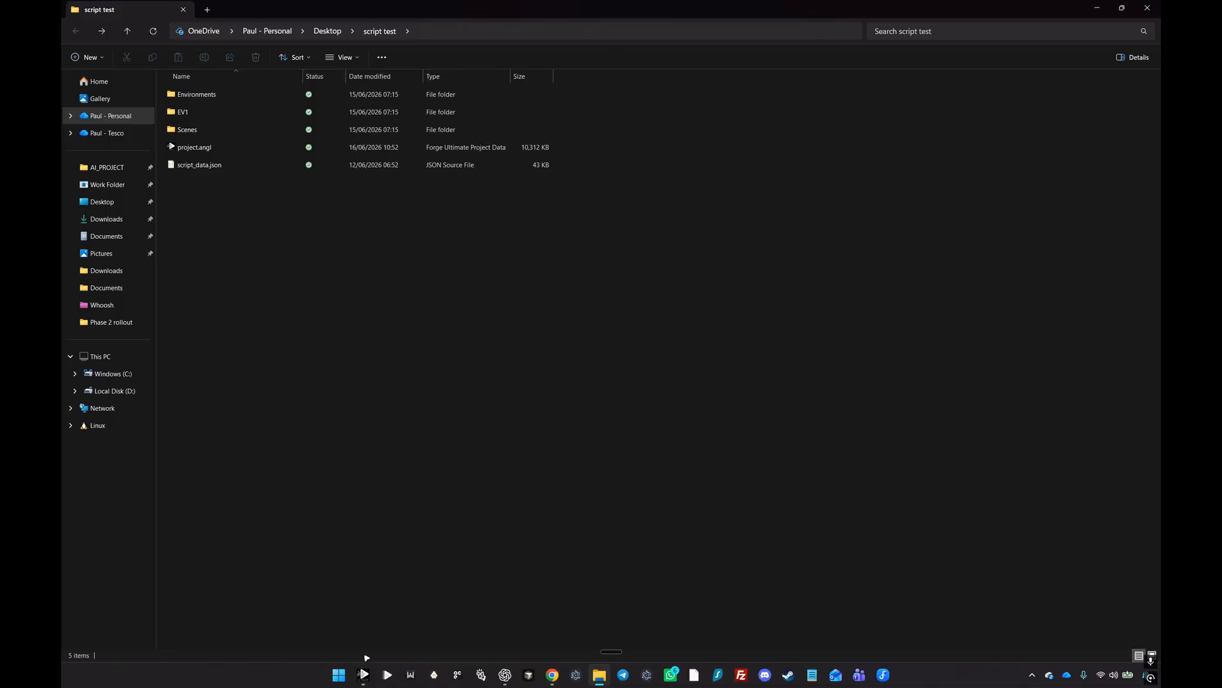
{"action": "left_click", "coordinate": [364, 674]}
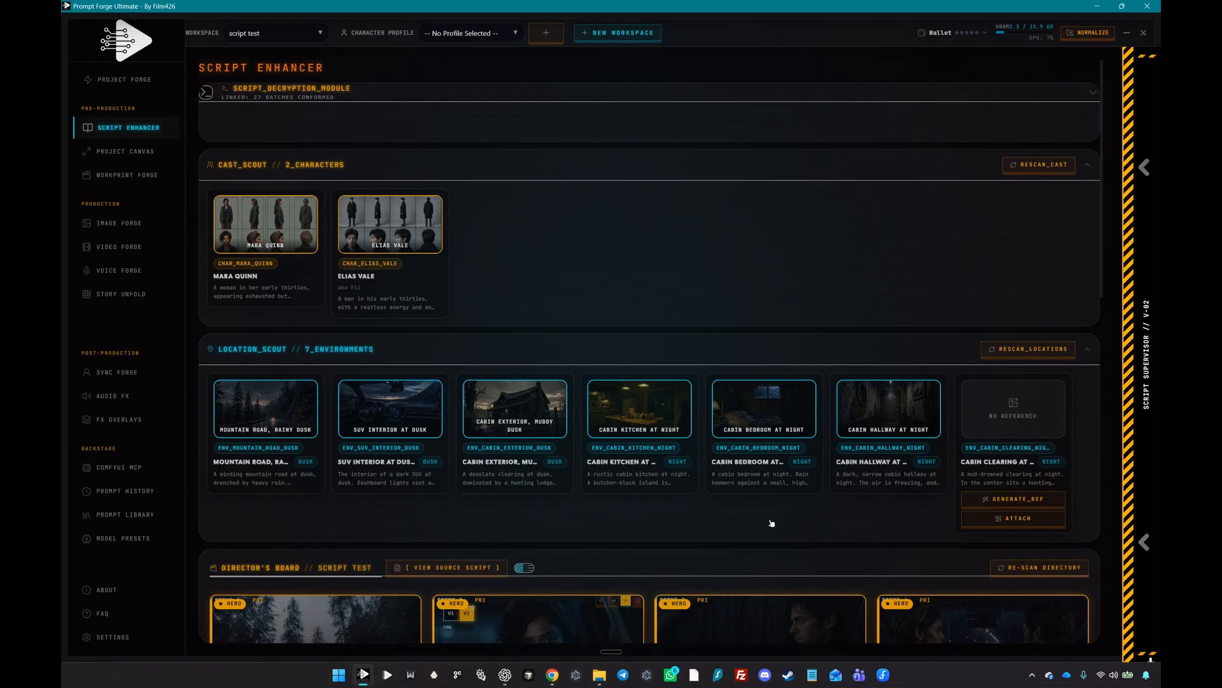
Close Prompt Forge Ultimate and reopen the project from the project.angl file in the script test folder.
{"action": "left_click", "coordinate": [1147, 7]}
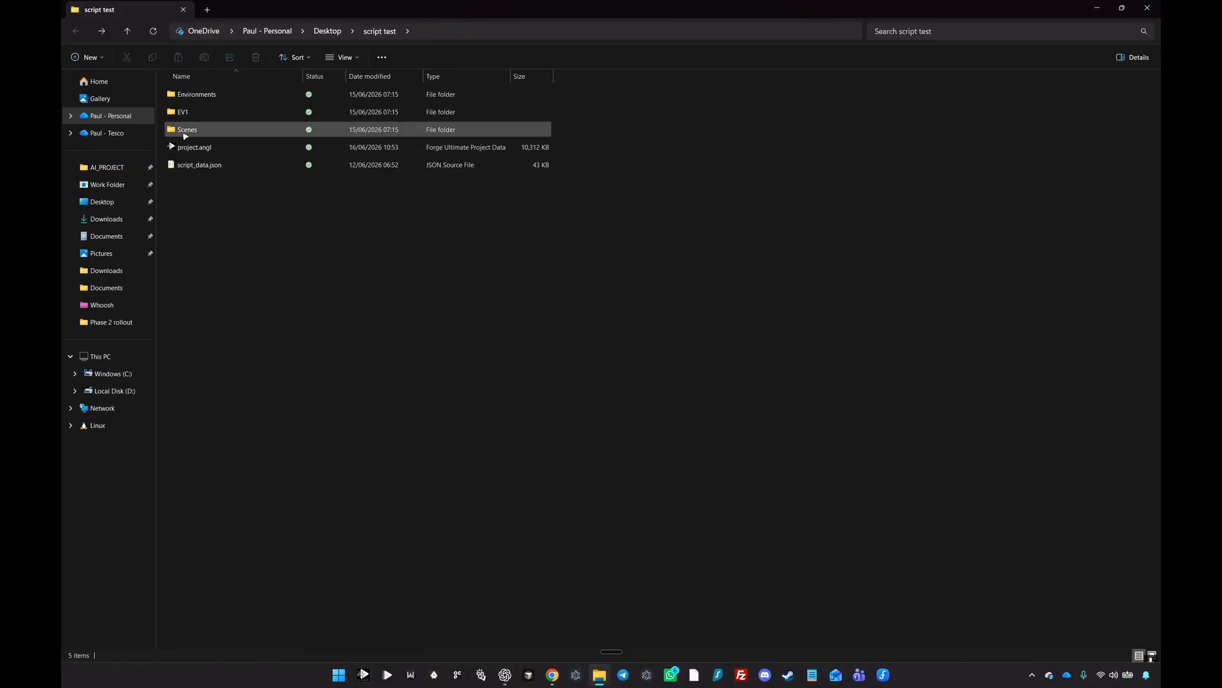
{"action": "double_click", "coordinate": [193, 149]}
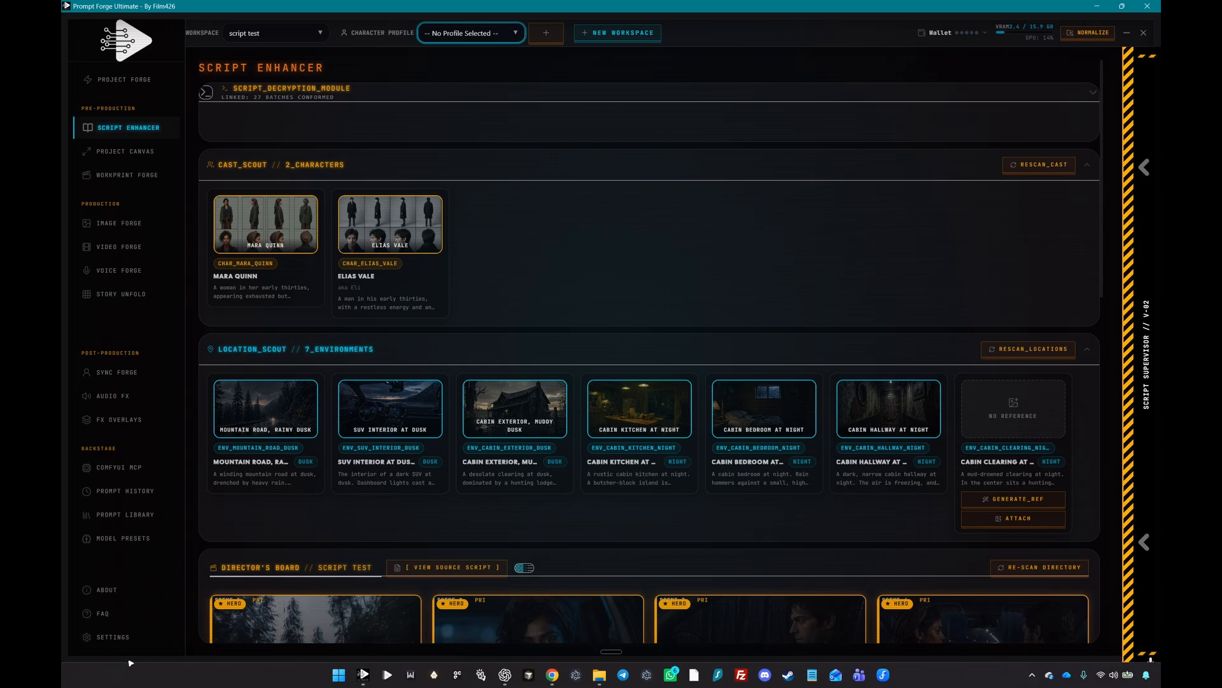
Review the API key settings and the provider balances in the API Wallet, returning to Script Enhancer in between.
{"action": "left_click", "coordinate": [117, 638]}
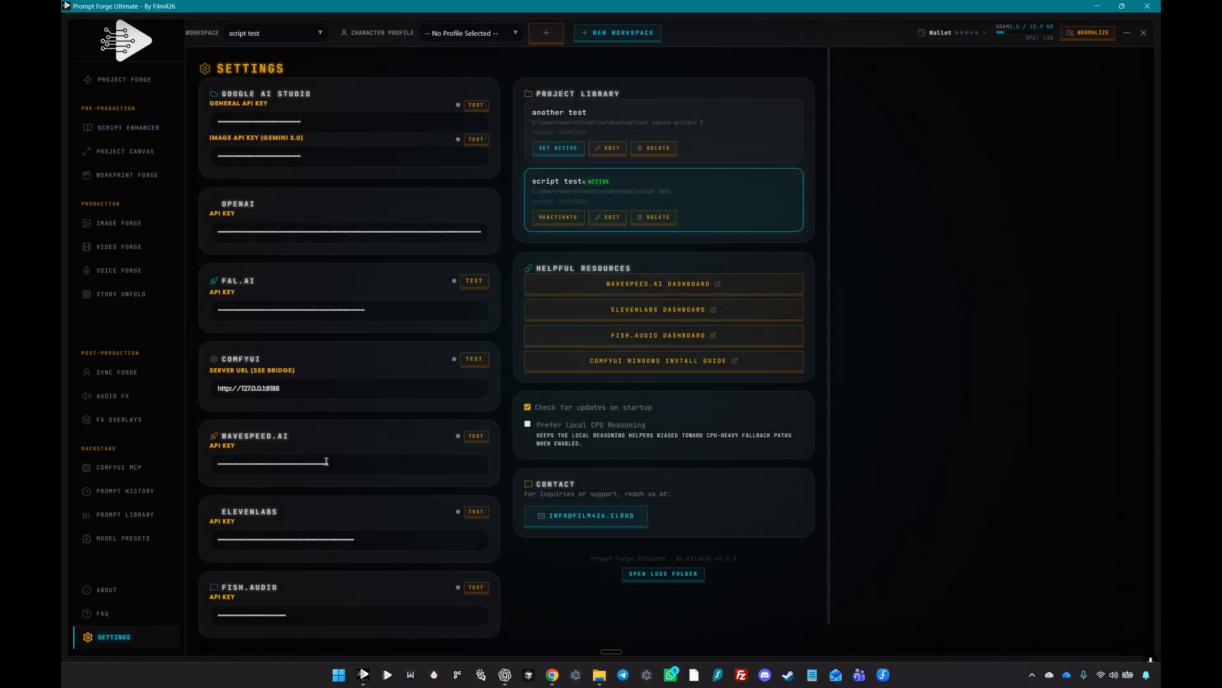
{"action": "left_click", "coordinate": [126, 128]}
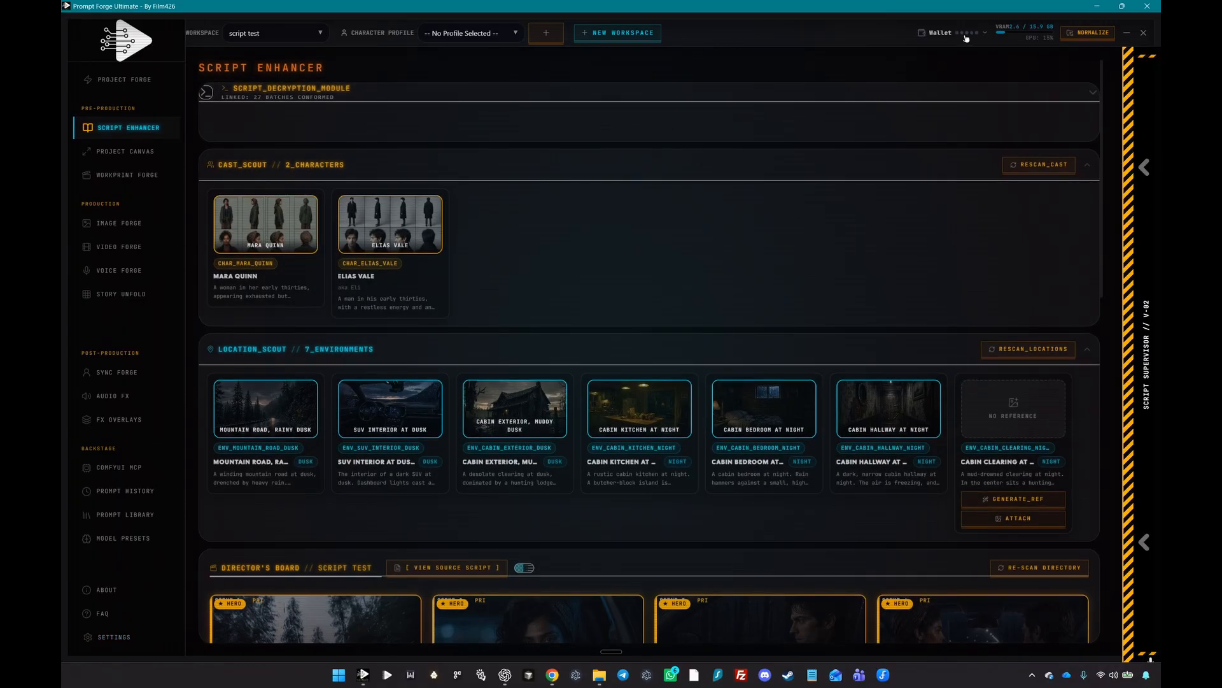
{"action": "left_click", "coordinate": [965, 38]}
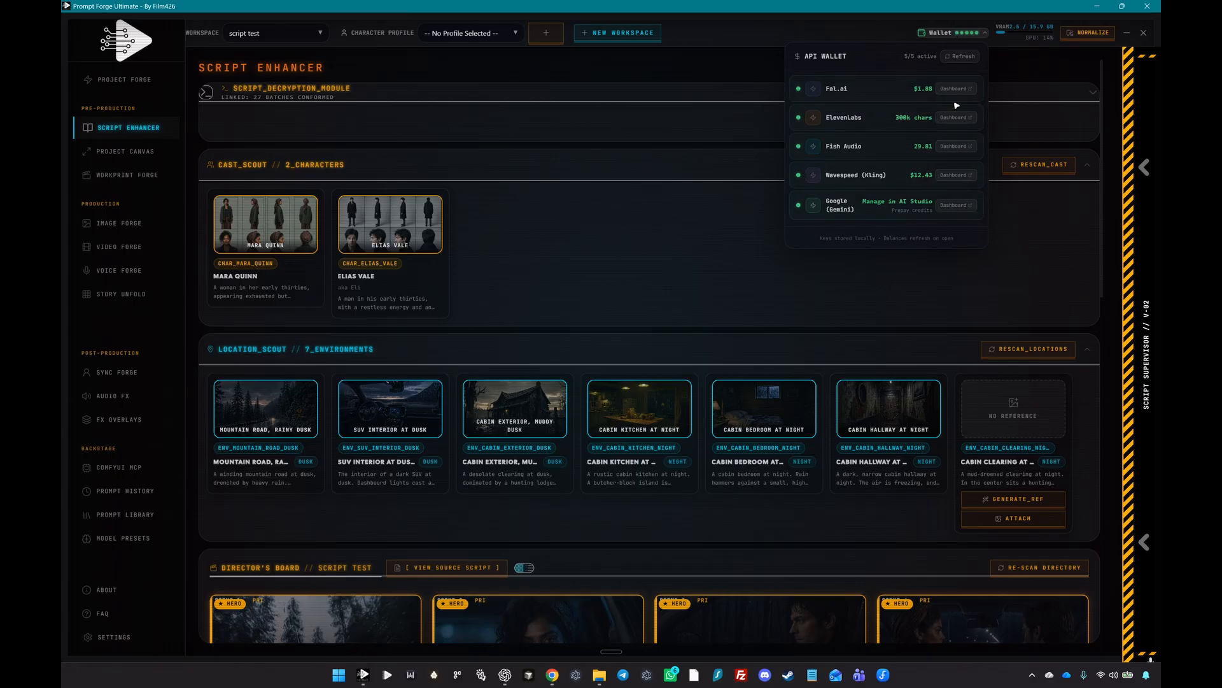
{"action": "left_click", "coordinate": [955, 34]}
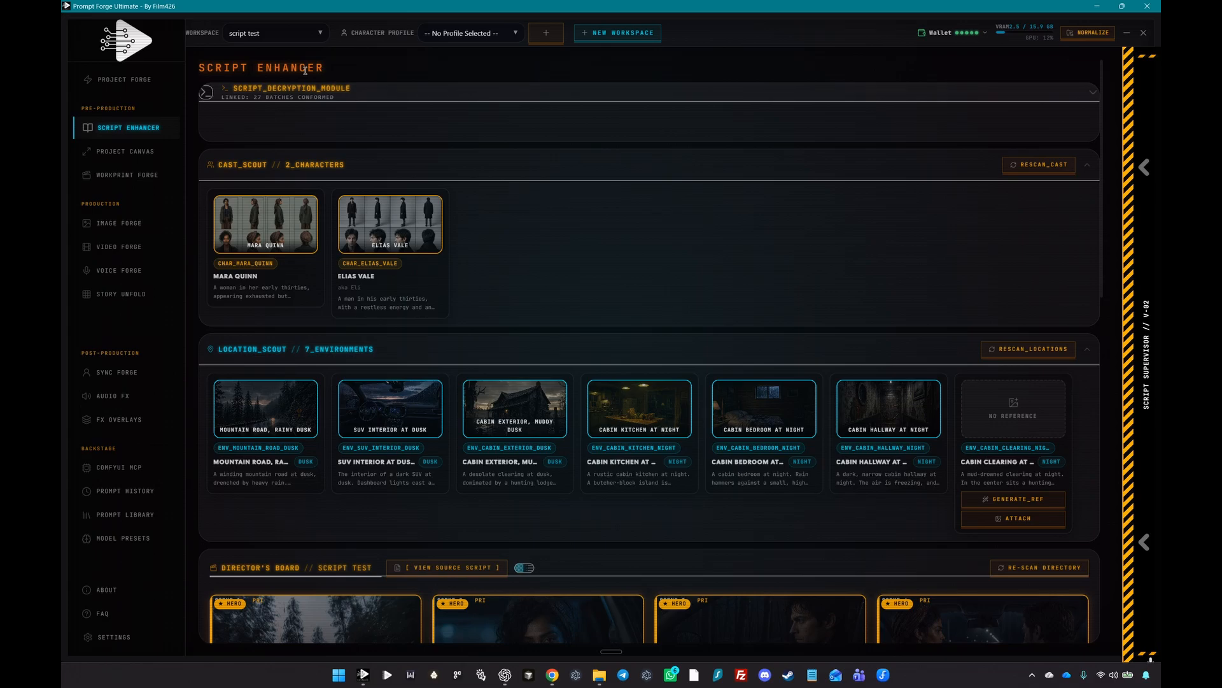
Create a new workspace named test3, using the test3 folder on the Desktop as its storage route.
{"action": "left_click", "coordinate": [280, 38]}
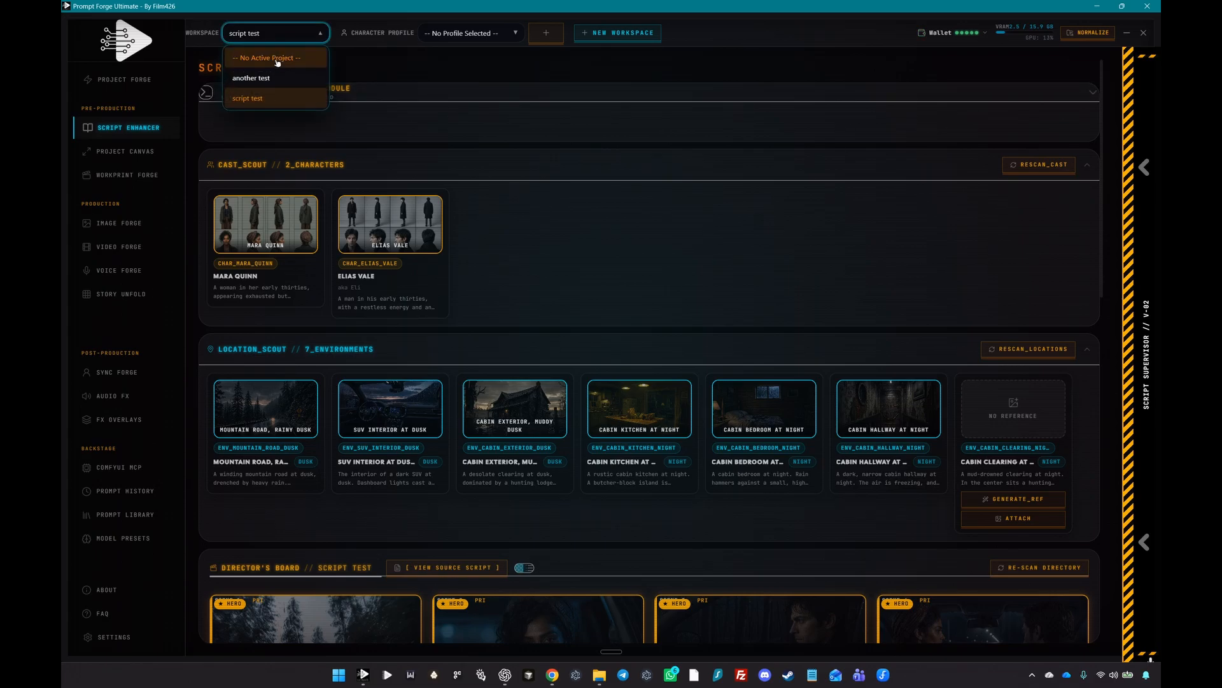
{"action": "left_click", "coordinate": [277, 62]}
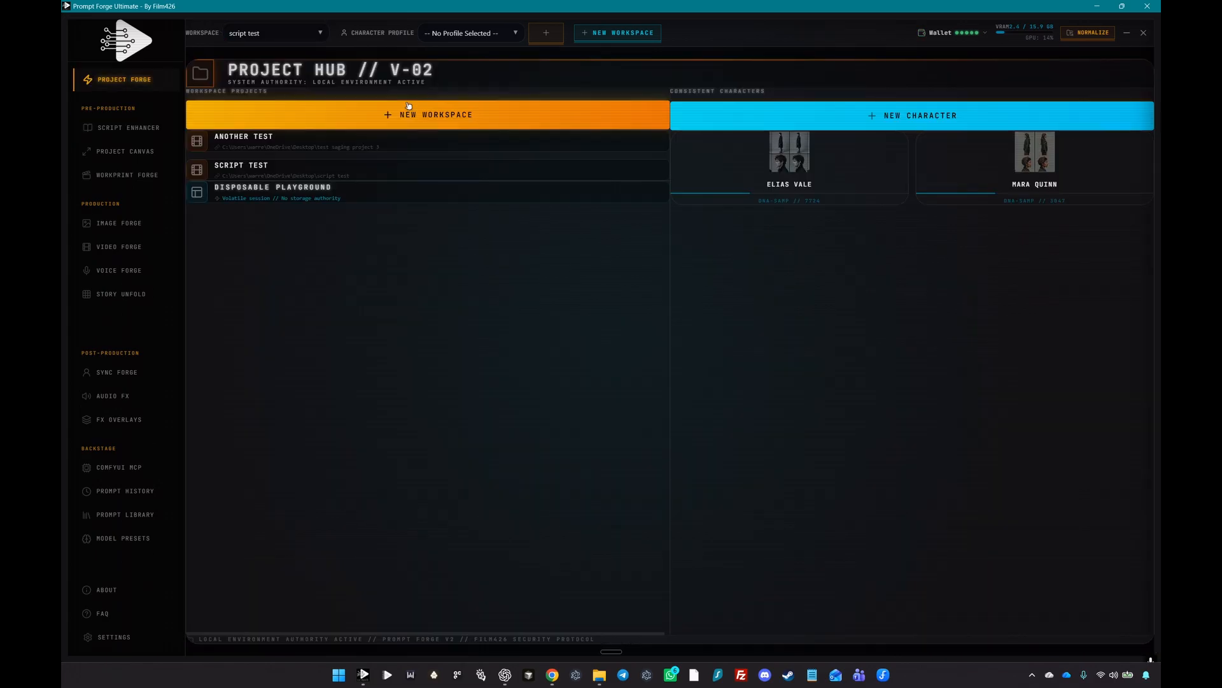
{"action": "left_click", "coordinate": [408, 110]}
{"action": "left_click", "coordinate": [274, 140]}
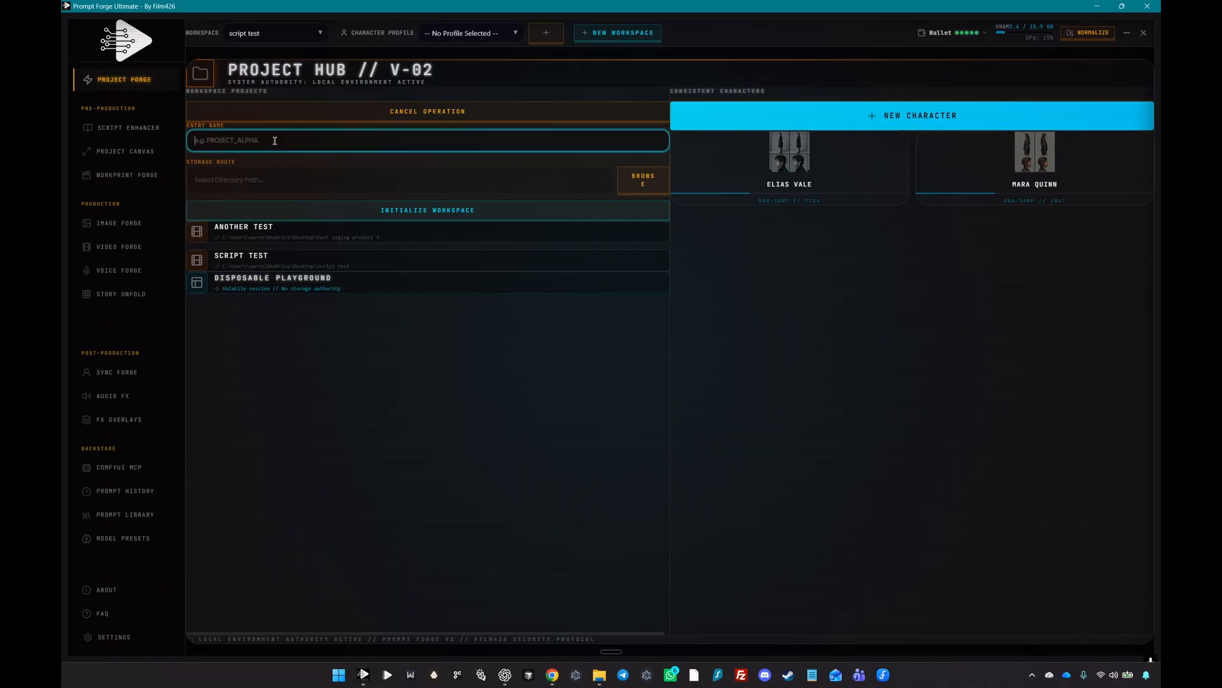
{"action": "type", "text": "test3"}
{"action": "left_click", "coordinate": [643, 179]}
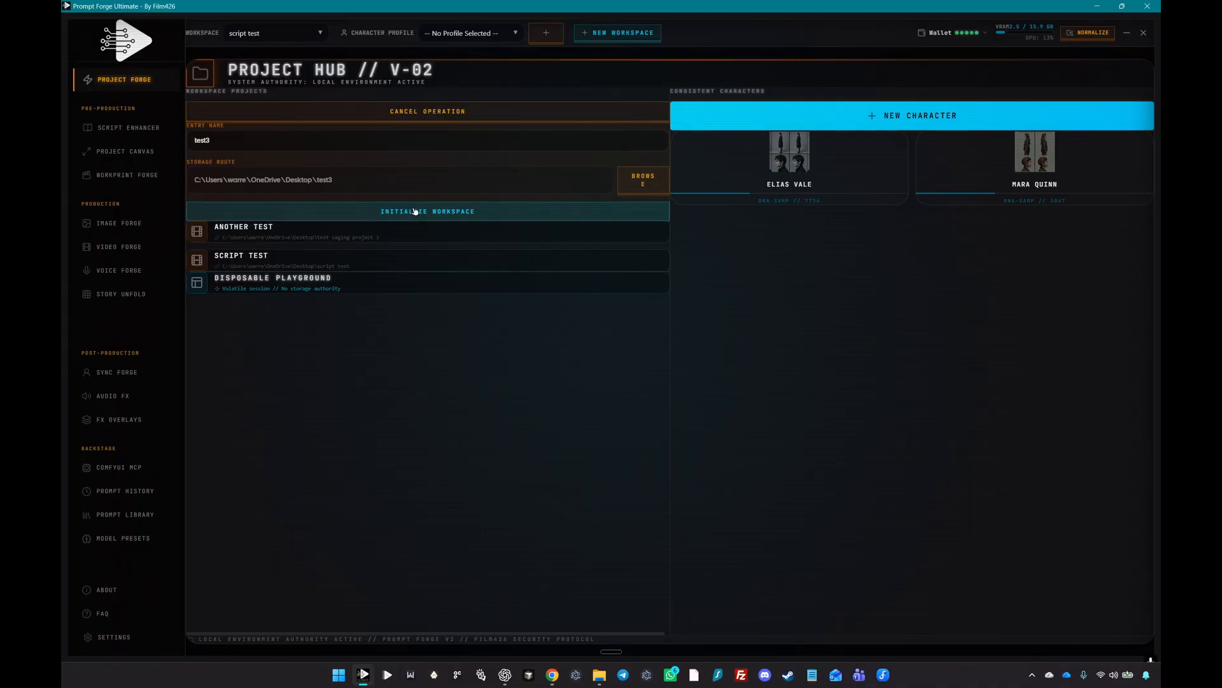
{"action": "left_click", "coordinate": [415, 210]}
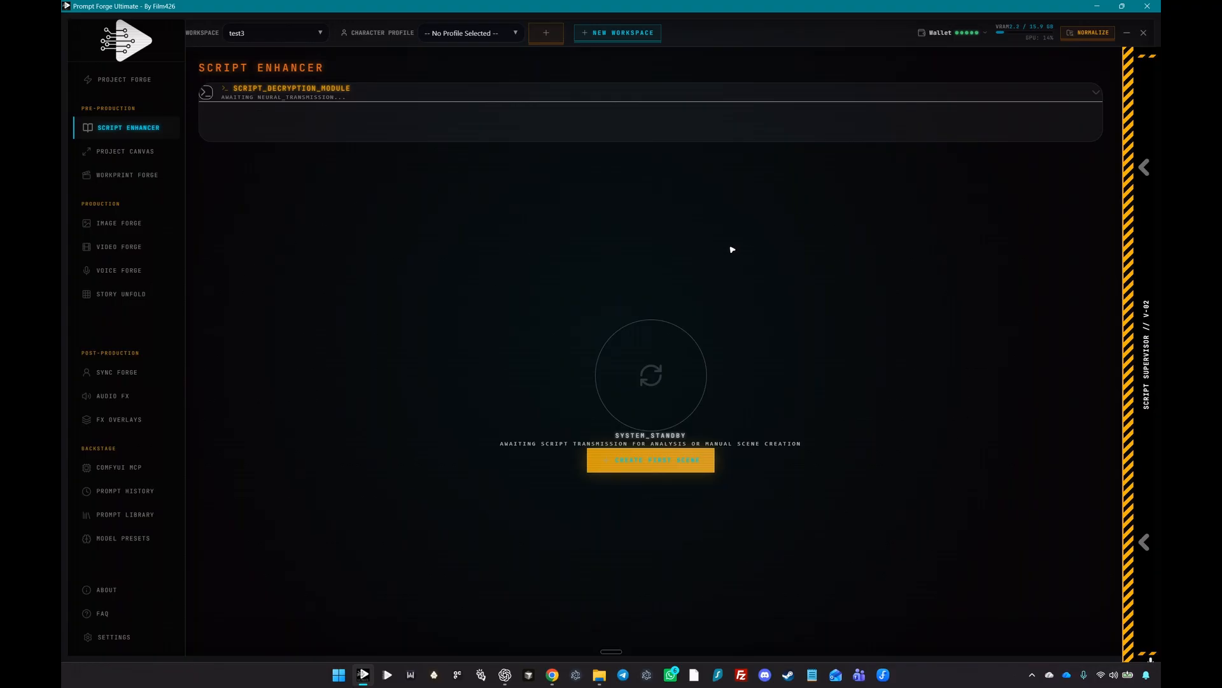
Expand the test3 script input module, set the duration to 14 seconds, and collapse the module again.
{"action": "left_click", "coordinate": [439, 96]}
{"action": "left_click", "coordinate": [263, 176]}
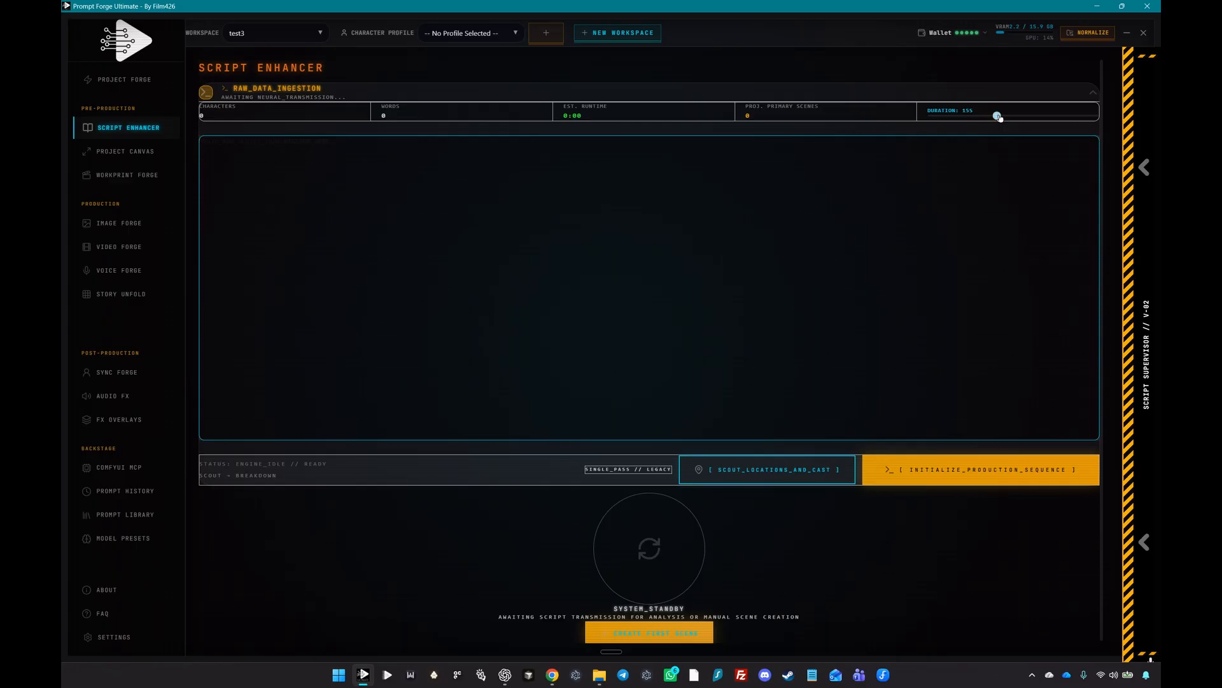
{"action": "mouse_move", "coordinate": [998, 117]}
{"action": "left_mouse_down"}
{"action": "mouse_move", "coordinate": [1021, 116]}
{"action": "mouse_move", "coordinate": [933, 118]}
{"action": "mouse_move", "coordinate": [991, 120]}
{"action": "left_mouse_up"}
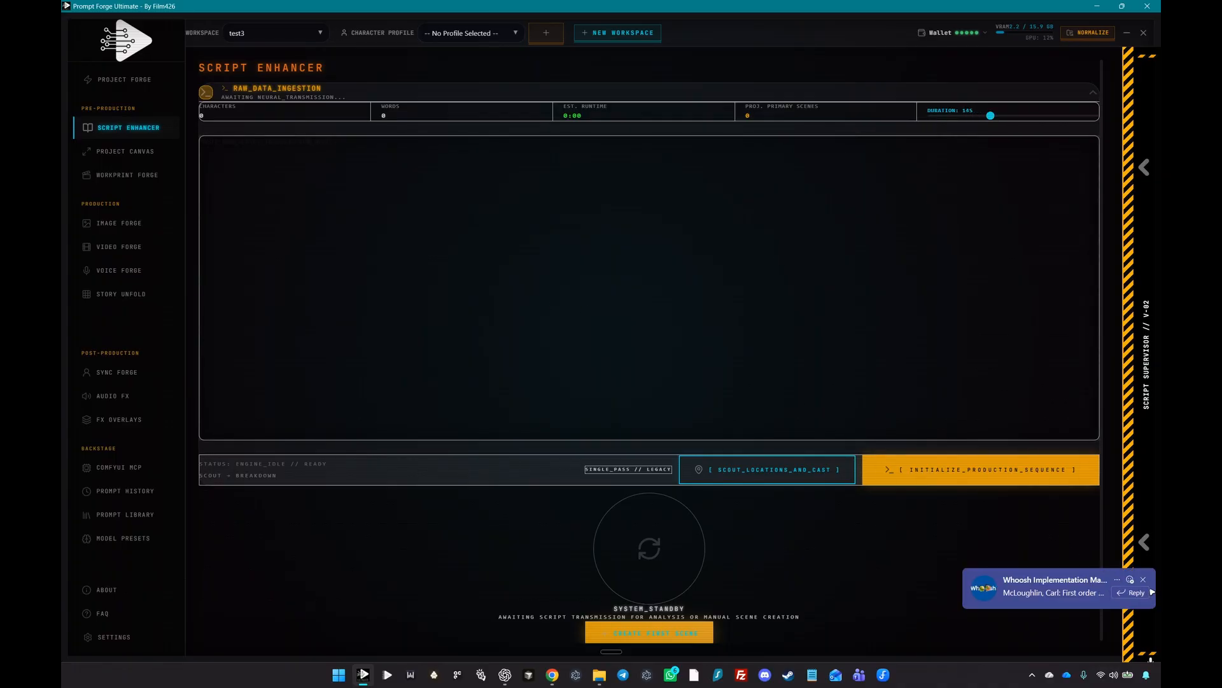
{"action": "left_click", "coordinate": [1143, 580]}
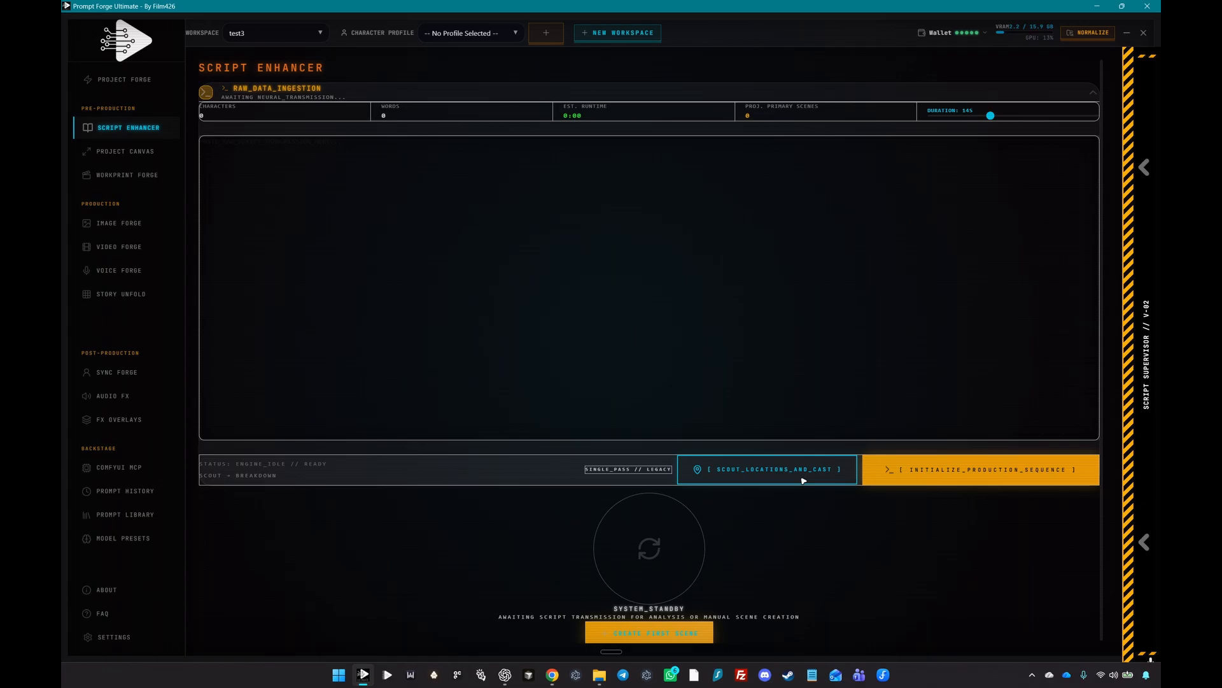
{"action": "left_click", "coordinate": [474, 95]}
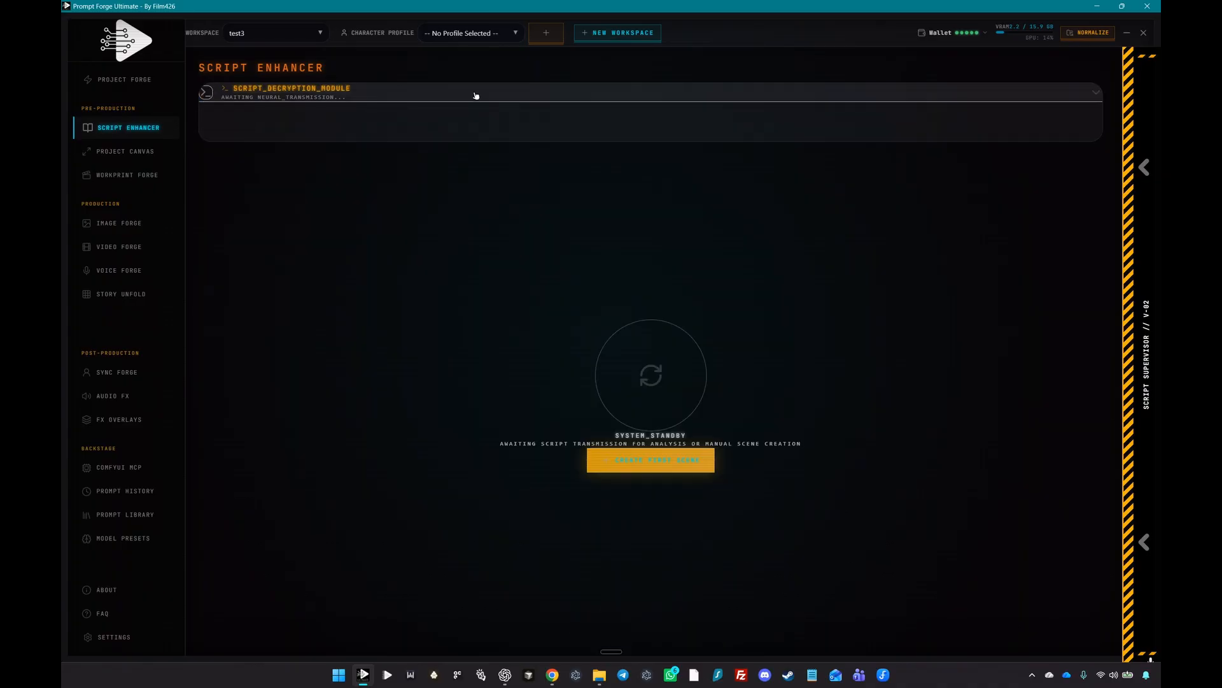
Switch back to the script test workspace and send the cabin clearing at night location to reference generation.
{"action": "left_click", "coordinate": [267, 33]}
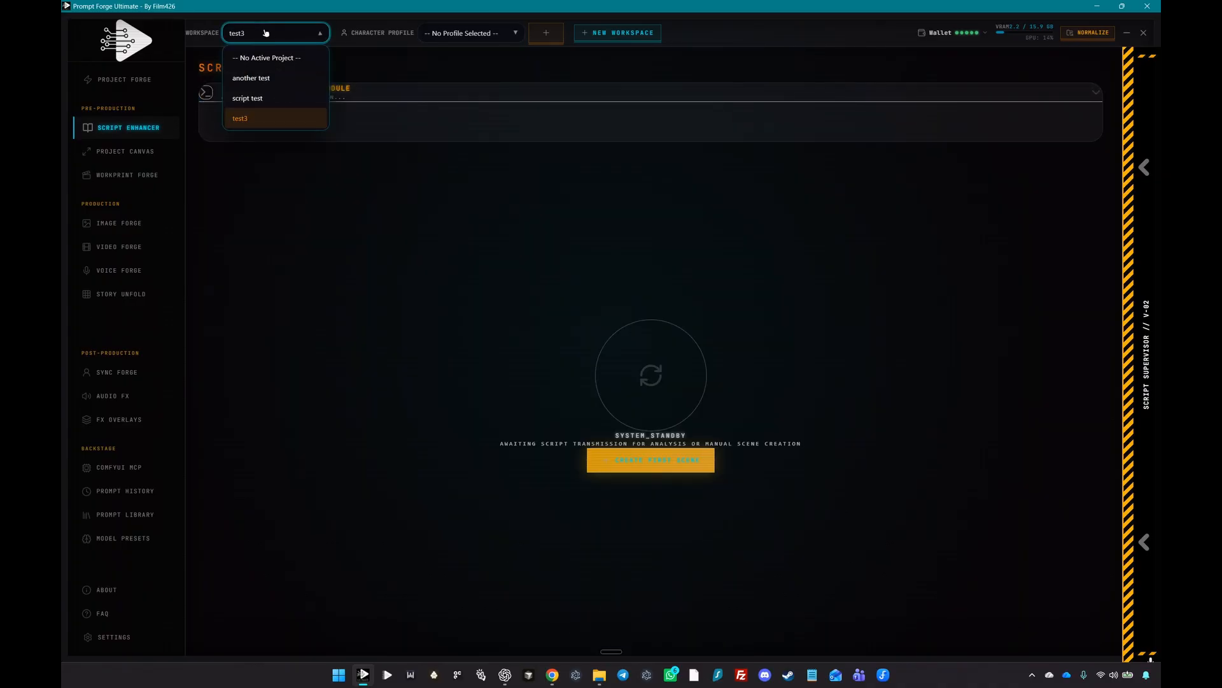
{"action": "left_click", "coordinate": [267, 100]}
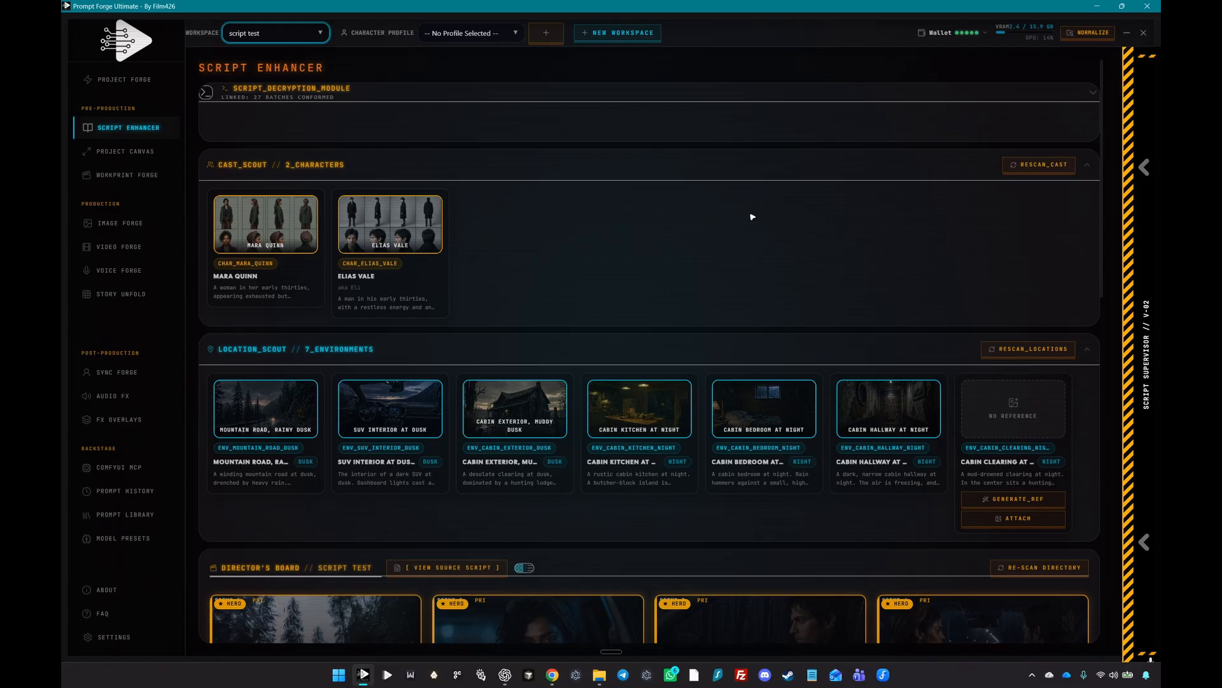
{"action": "scroll", "coordinate": [751, 214], "scroll_direction": "down", "scroll_amount": 1}
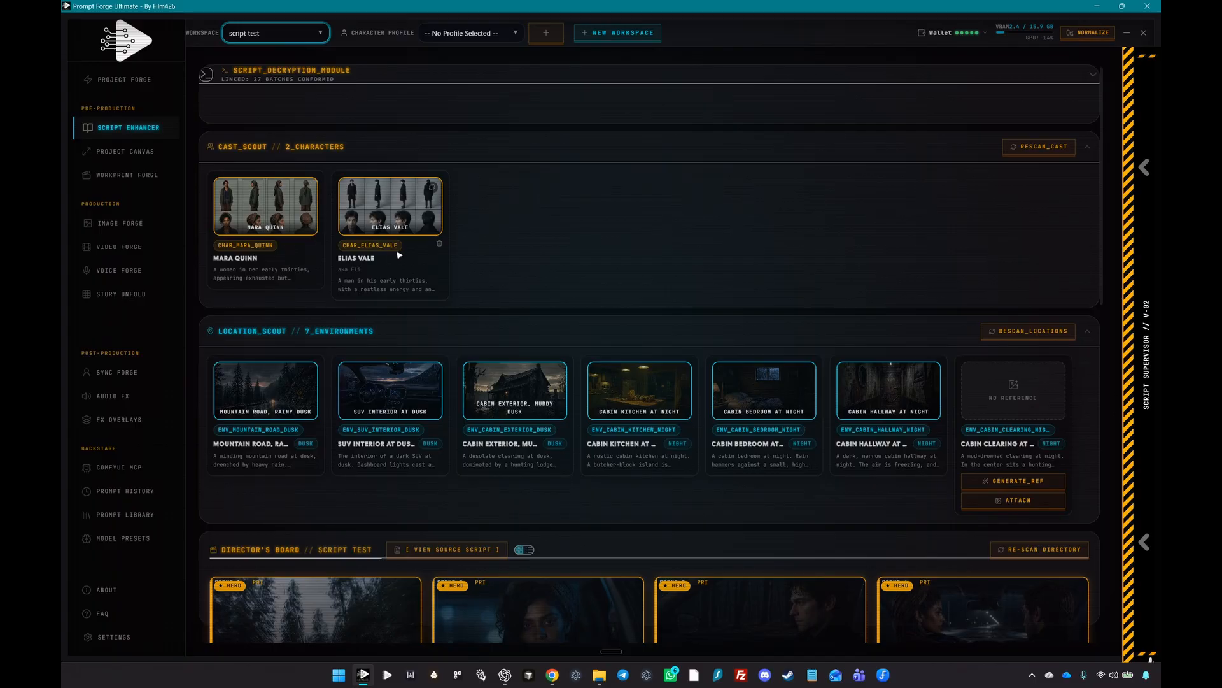
{"action": "scroll", "coordinate": [408, 261], "scroll_direction": "down", "scroll_amount": 2}
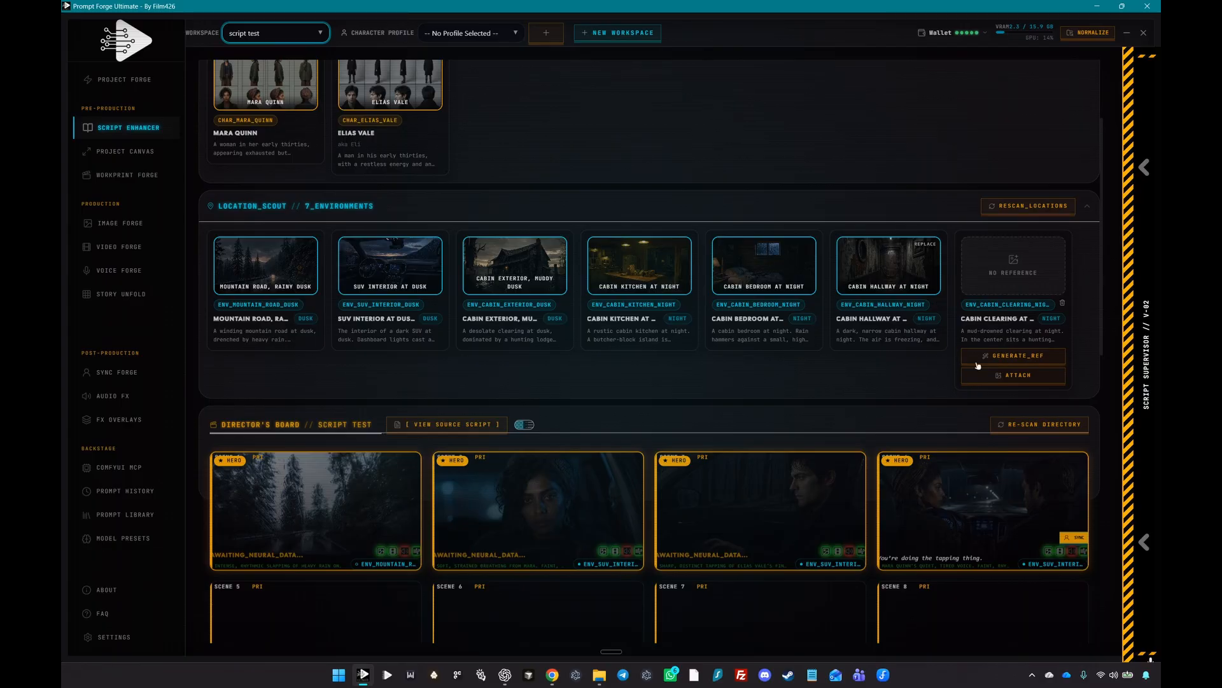
{"action": "left_click", "coordinate": [1009, 356]}
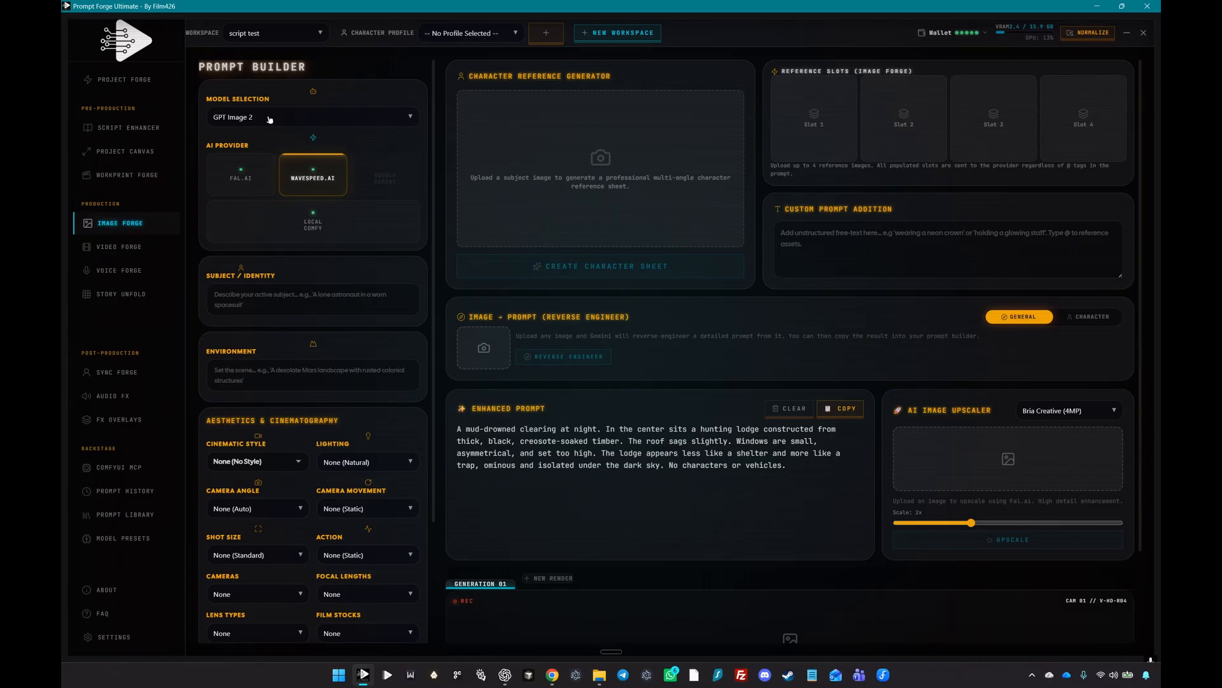
Select Nano Banana 2 as the image model with Google Gemini as the AI provider.
{"action": "left_click", "coordinate": [330, 119]}
{"action": "scroll", "coordinate": [341, 216], "scroll_direction": "down", "scroll_amount": 3}
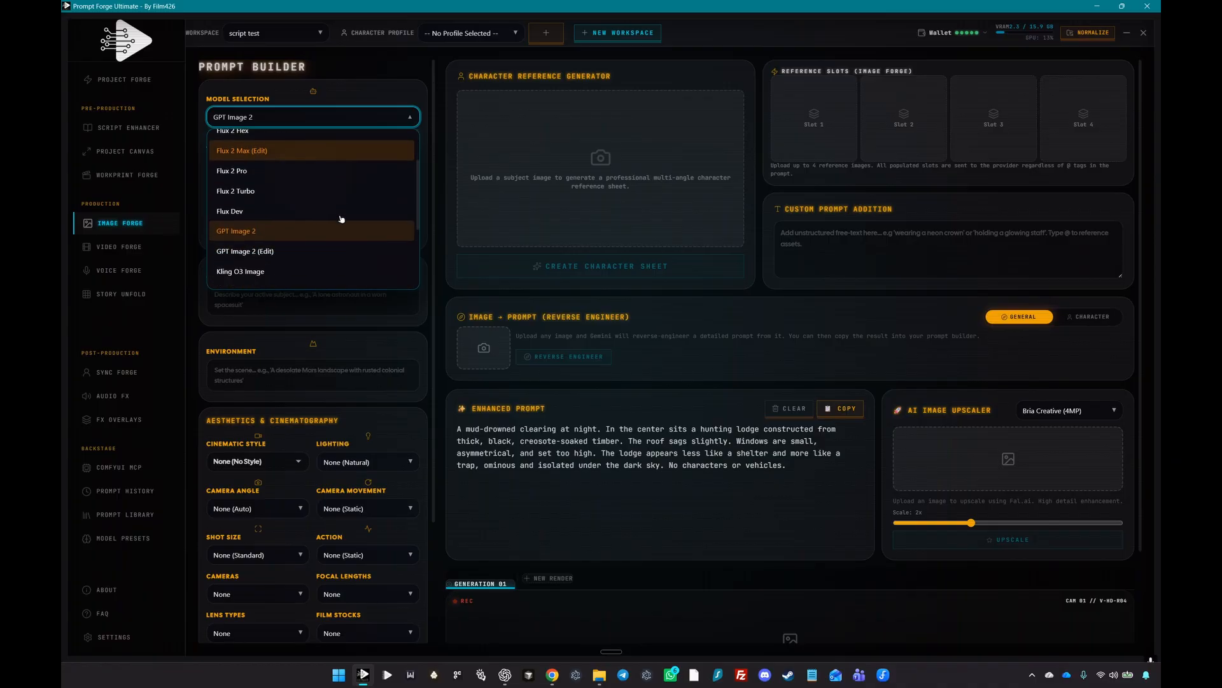
{"action": "scroll", "coordinate": [341, 218], "scroll_direction": "down", "scroll_amount": 2}
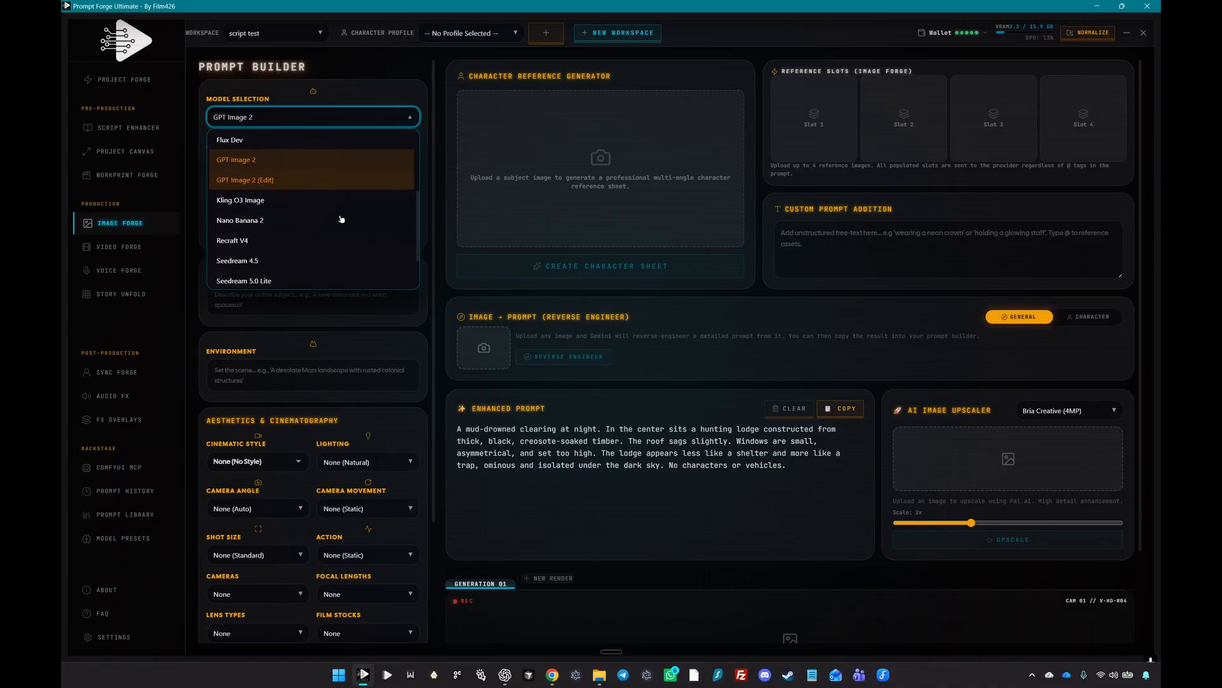
{"action": "left_click", "coordinate": [280, 220]}
{"action": "left_click", "coordinate": [388, 174]}
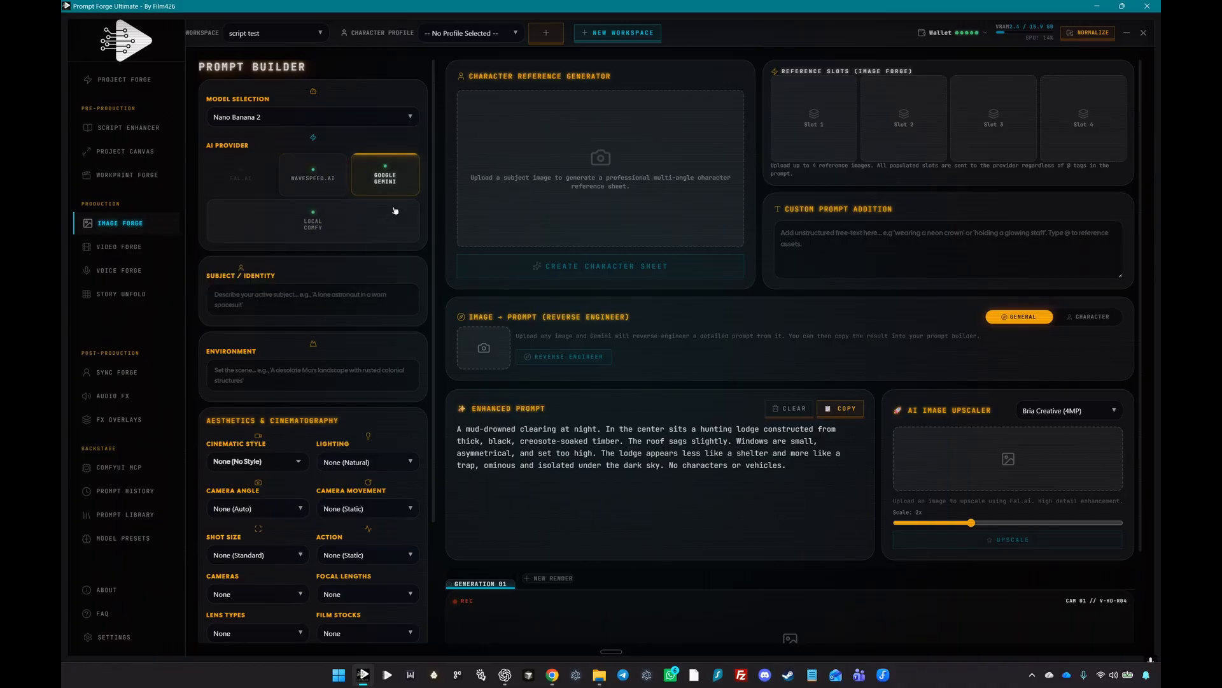
Forge the cabin clearing image from the prefilled enhanced prompt in 16:9 widescreen at 2K Default resolution.
{"action": "scroll", "coordinate": [484, 382], "scroll_direction": "down", "scroll_amount": 2}
{"action": "scroll", "coordinate": [381, 507], "scroll_direction": "down", "scroll_amount": 3}
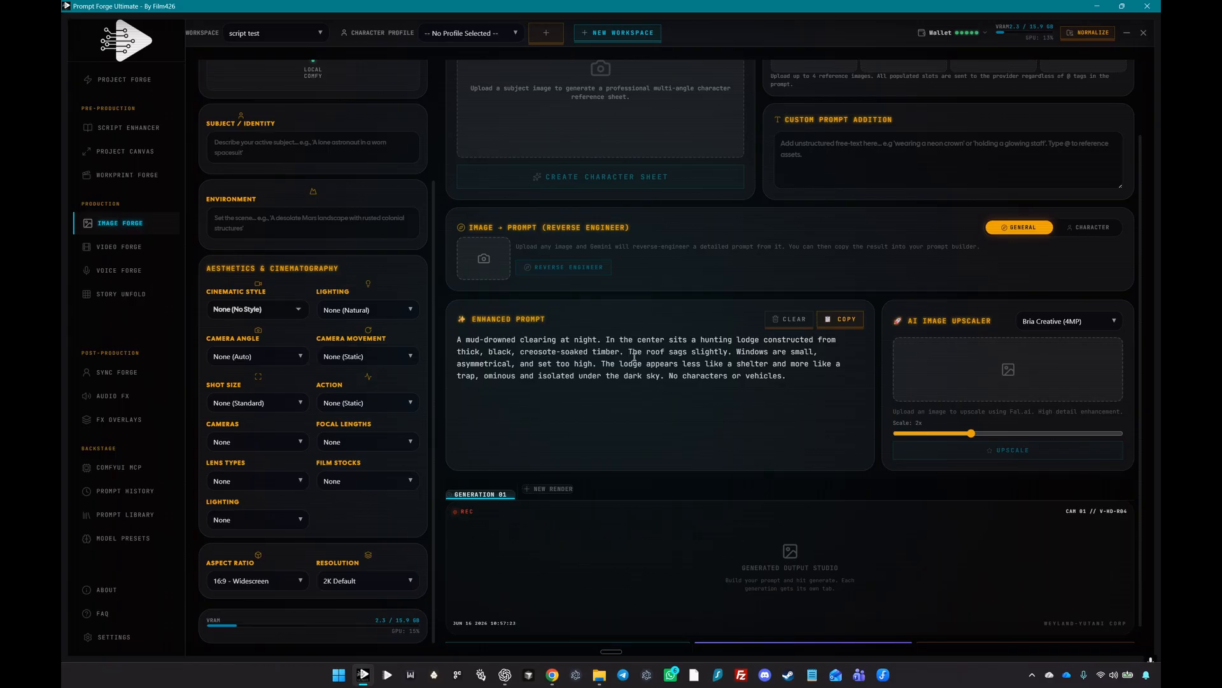
{"action": "scroll", "coordinate": [758, 415], "scroll_direction": "down", "scroll_amount": 1}
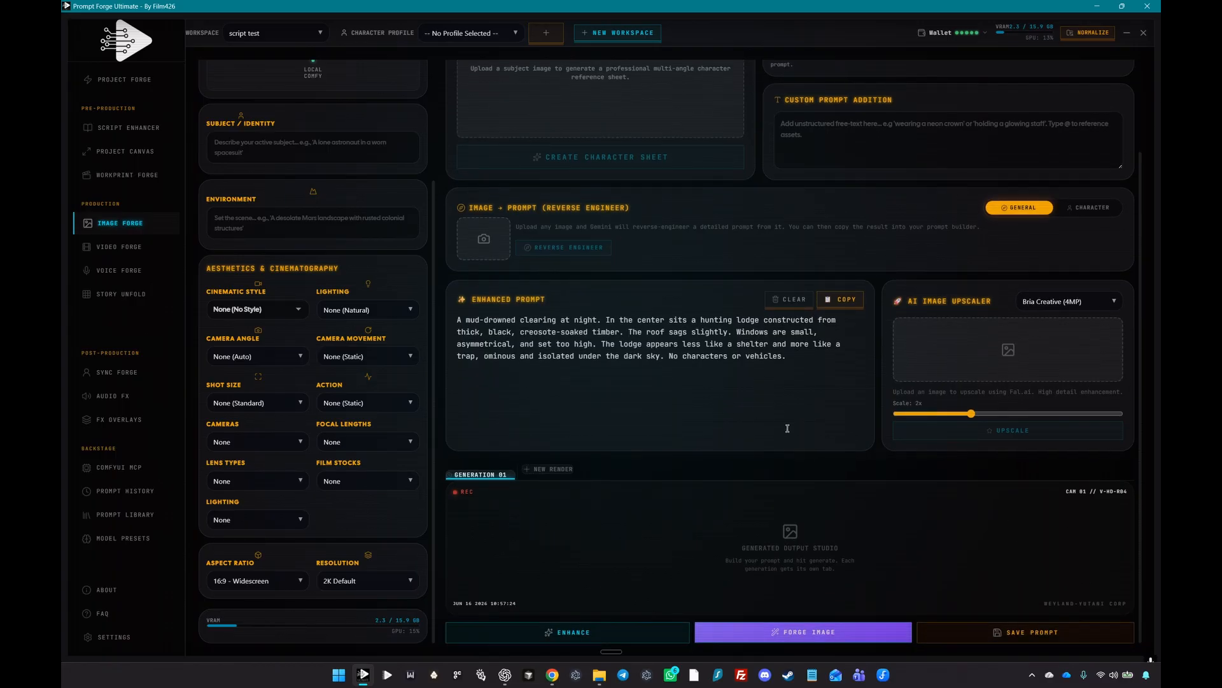
{"action": "left_click", "coordinate": [806, 638]}
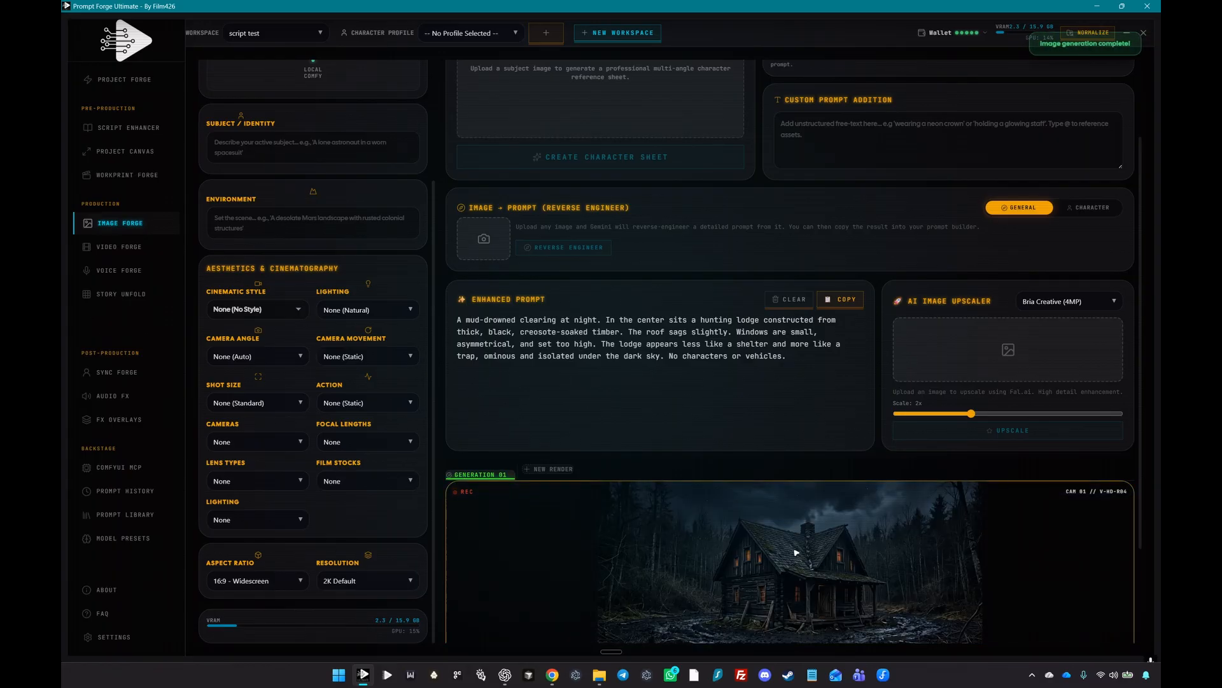
Save the forged cabin image to the ENV_CABIN_CLEARING_NIGHT destination.
{"action": "scroll", "coordinate": [796, 552], "scroll_direction": "down", "scroll_amount": 2}
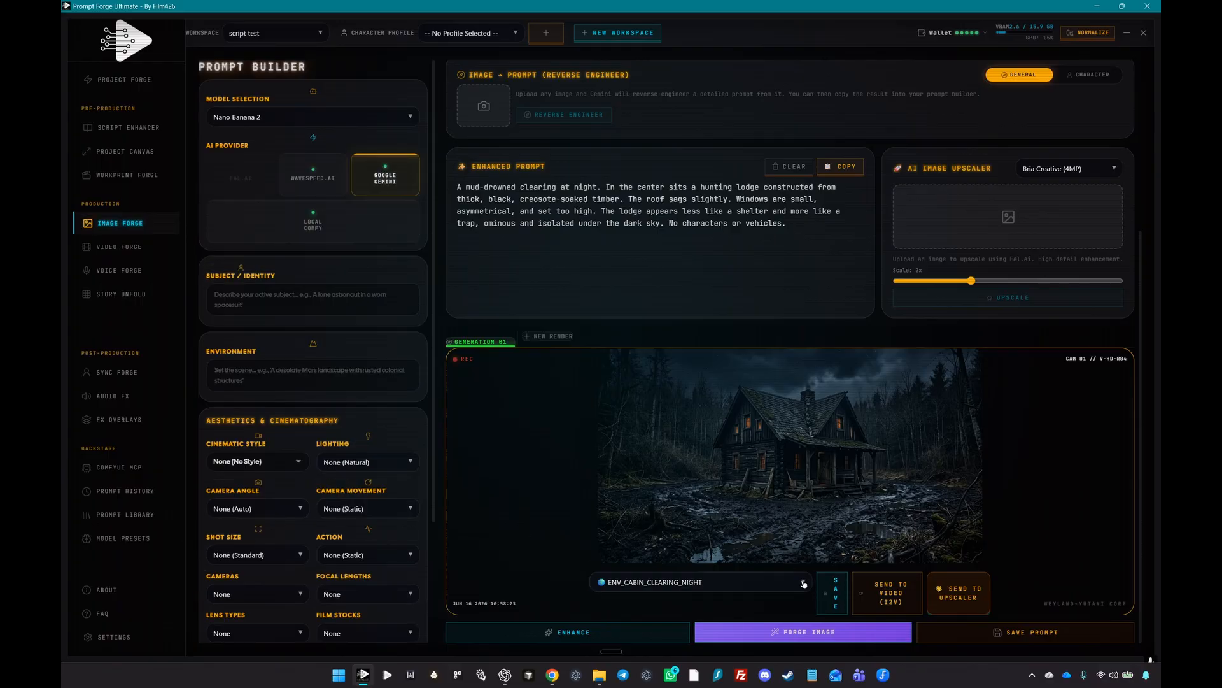
{"action": "left_click", "coordinate": [801, 581]}
{"action": "scroll", "coordinate": [745, 515], "scroll_direction": "down", "scroll_amount": 1}
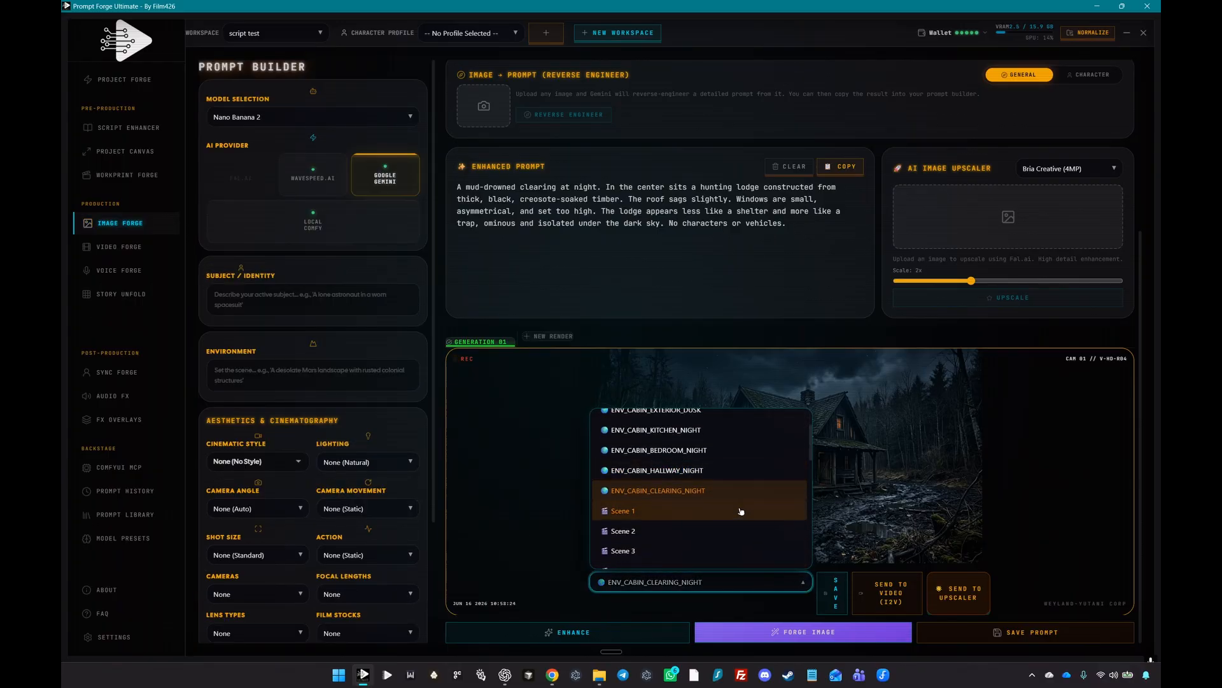
{"action": "left_click", "coordinate": [653, 494]}
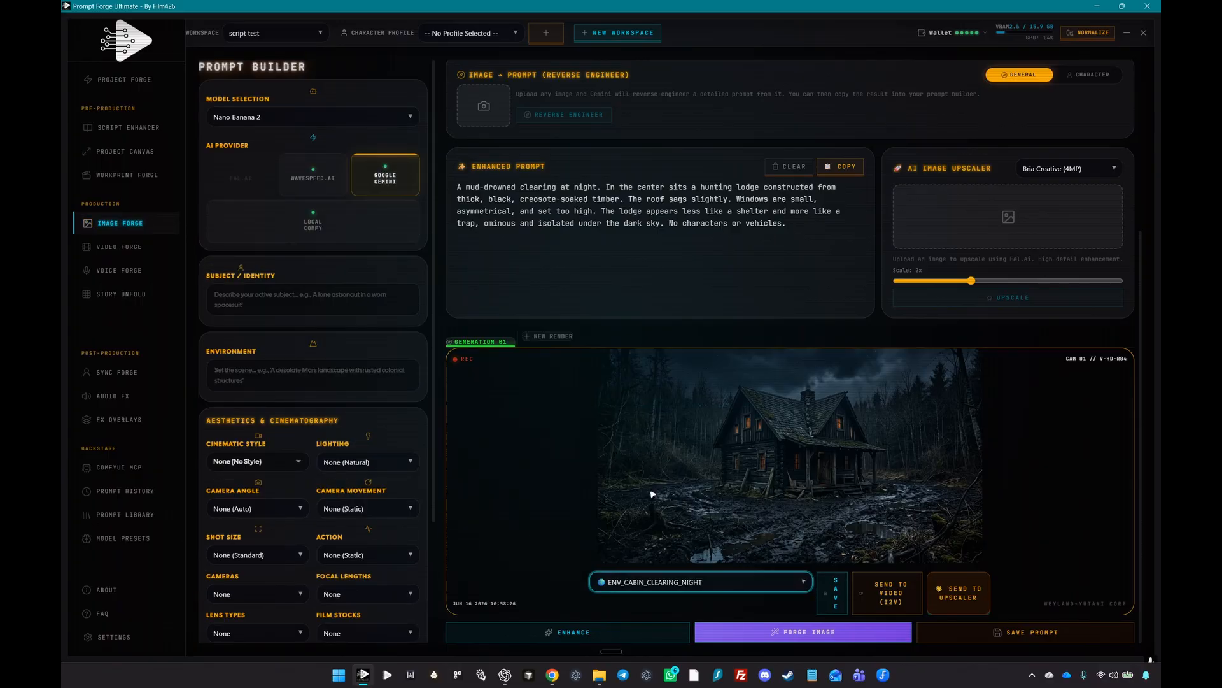
{"action": "left_click", "coordinate": [833, 591]}
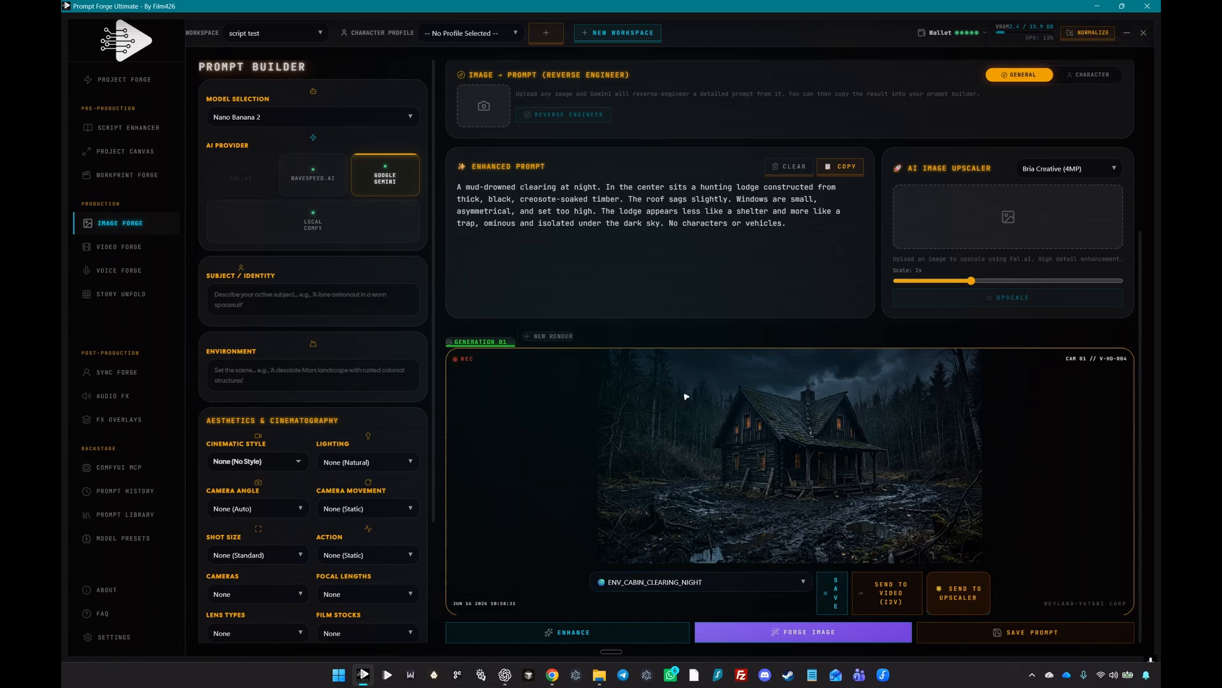
Return to the Script Enhancer and send Scene 5 from its shot sheet to Image Forge.
{"action": "left_click", "coordinate": [125, 127]}
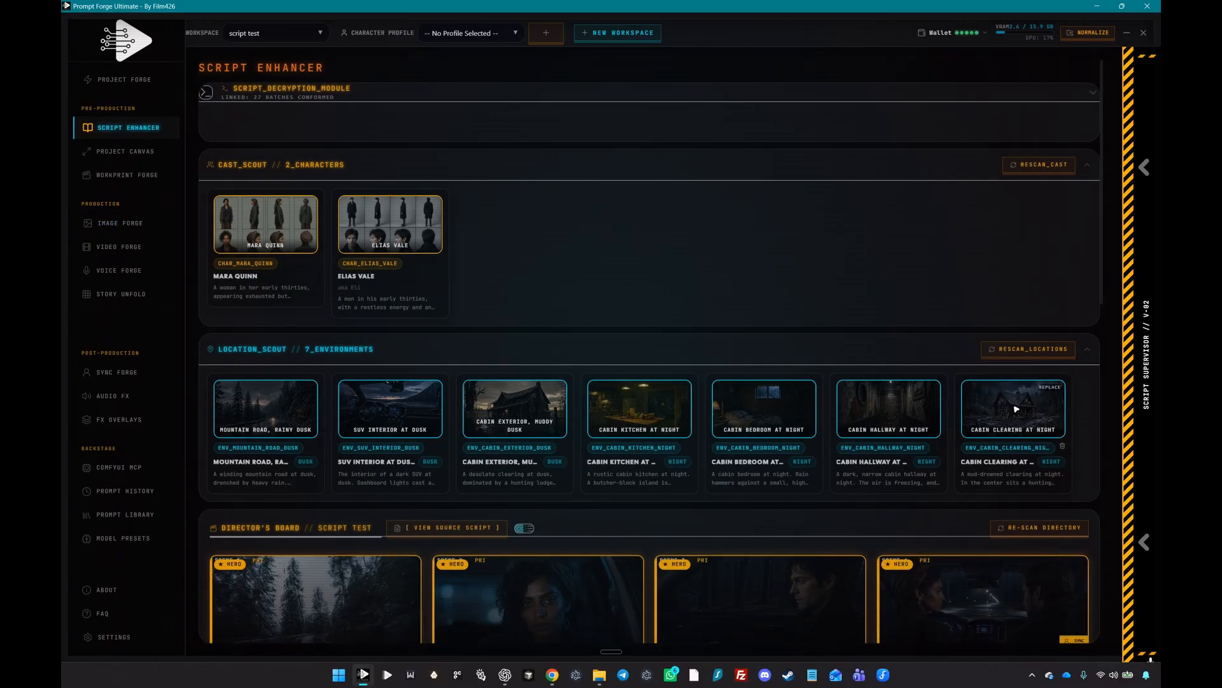
{"action": "scroll", "coordinate": [555, 494], "scroll_direction": "down", "scroll_amount": 5}
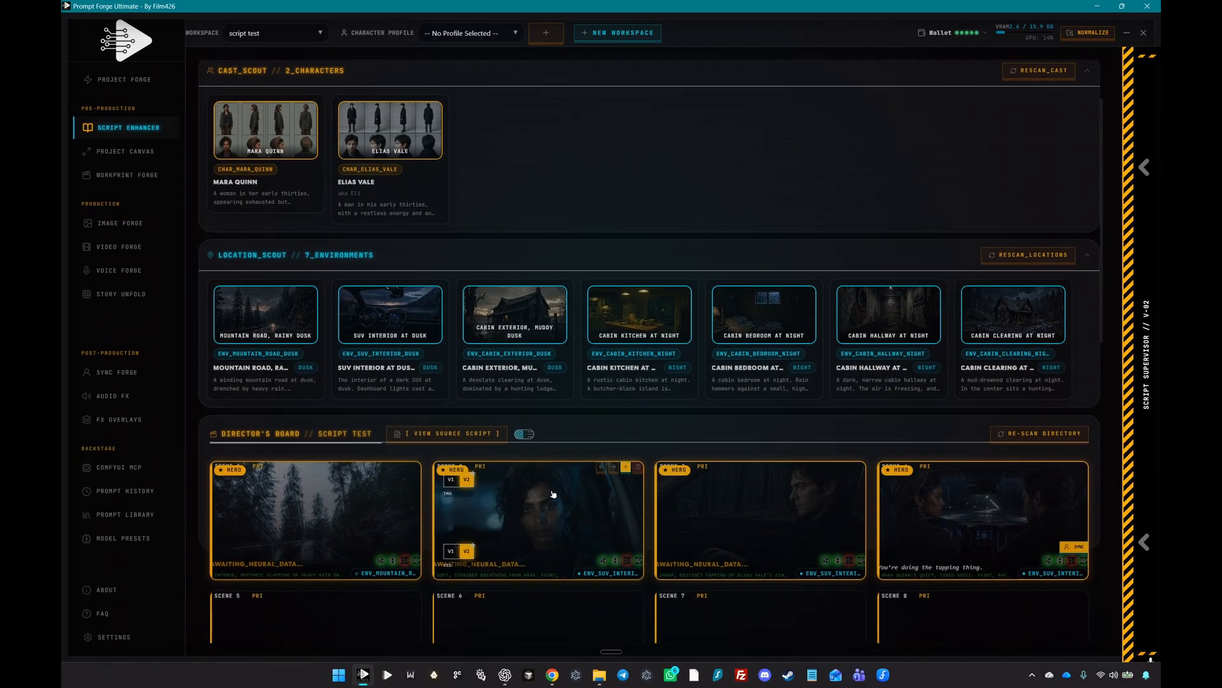
{"action": "mouse_move", "coordinate": [553, 493]}
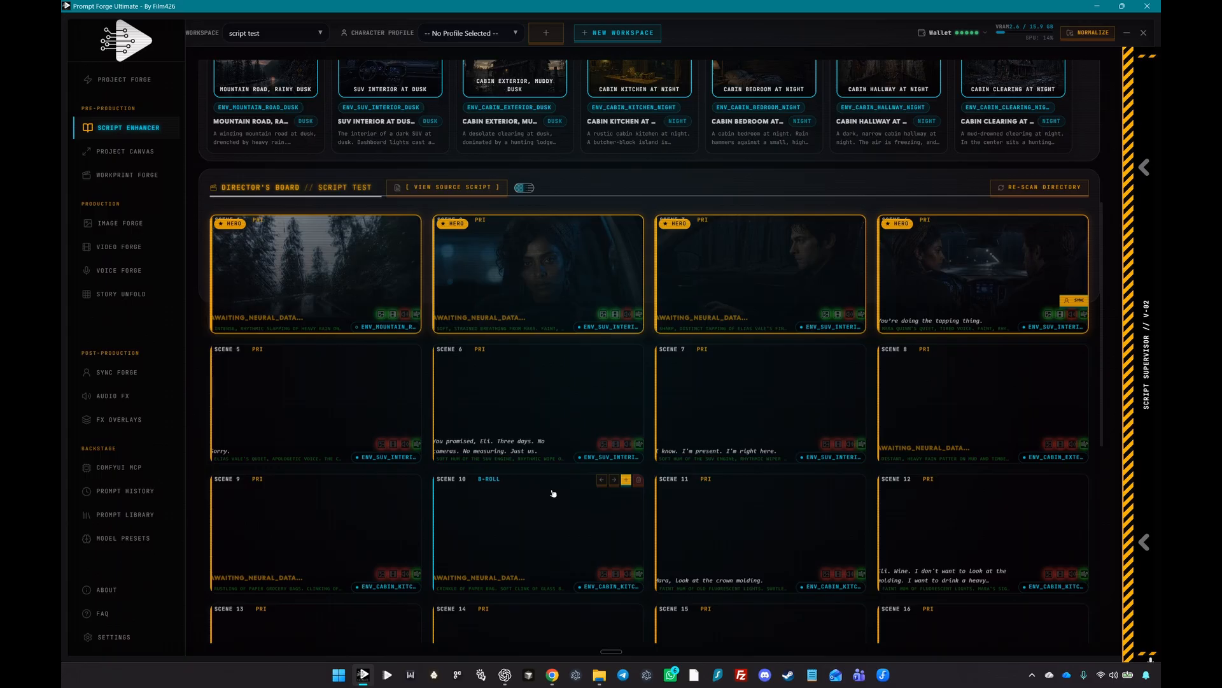
{"action": "mouse_move", "coordinate": [311, 411]}
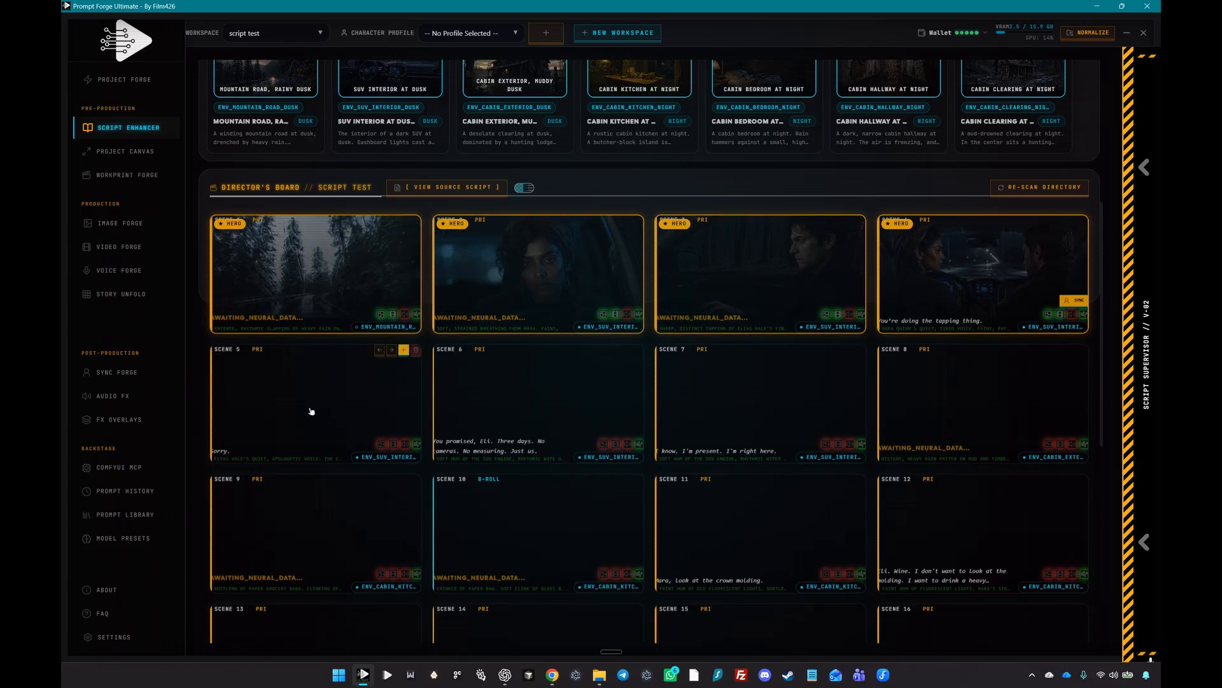
{"action": "left_click", "coordinate": [278, 375]}
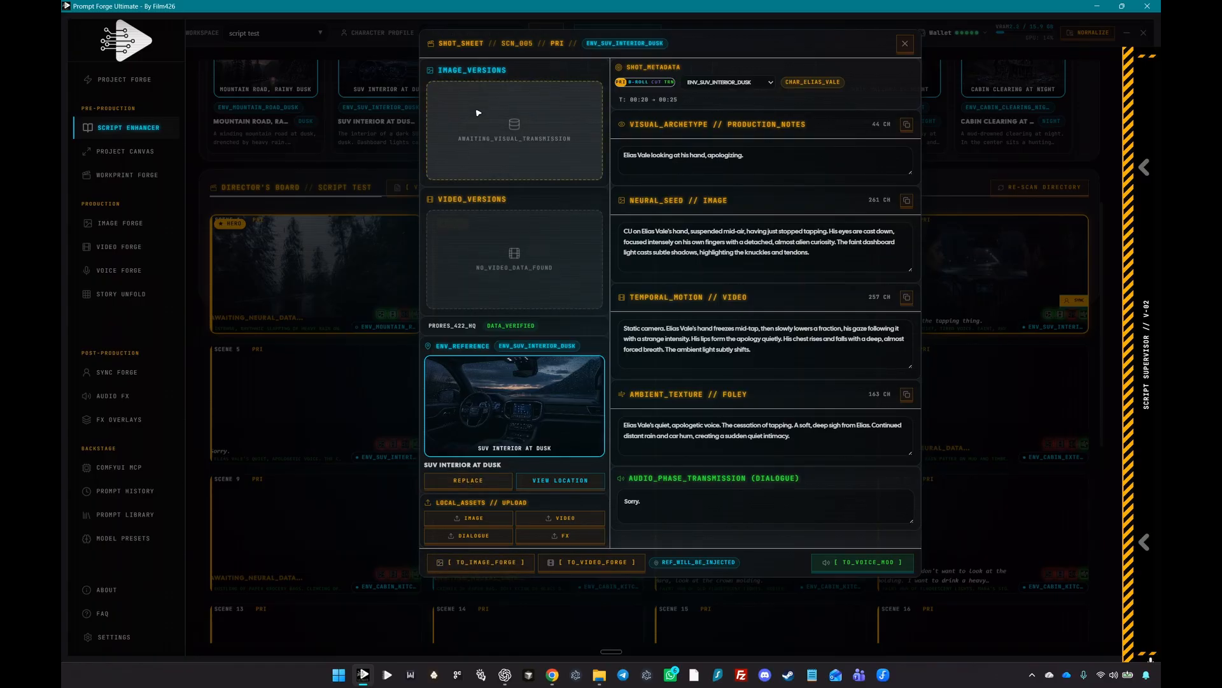
{"action": "left_click", "coordinate": [479, 562]}
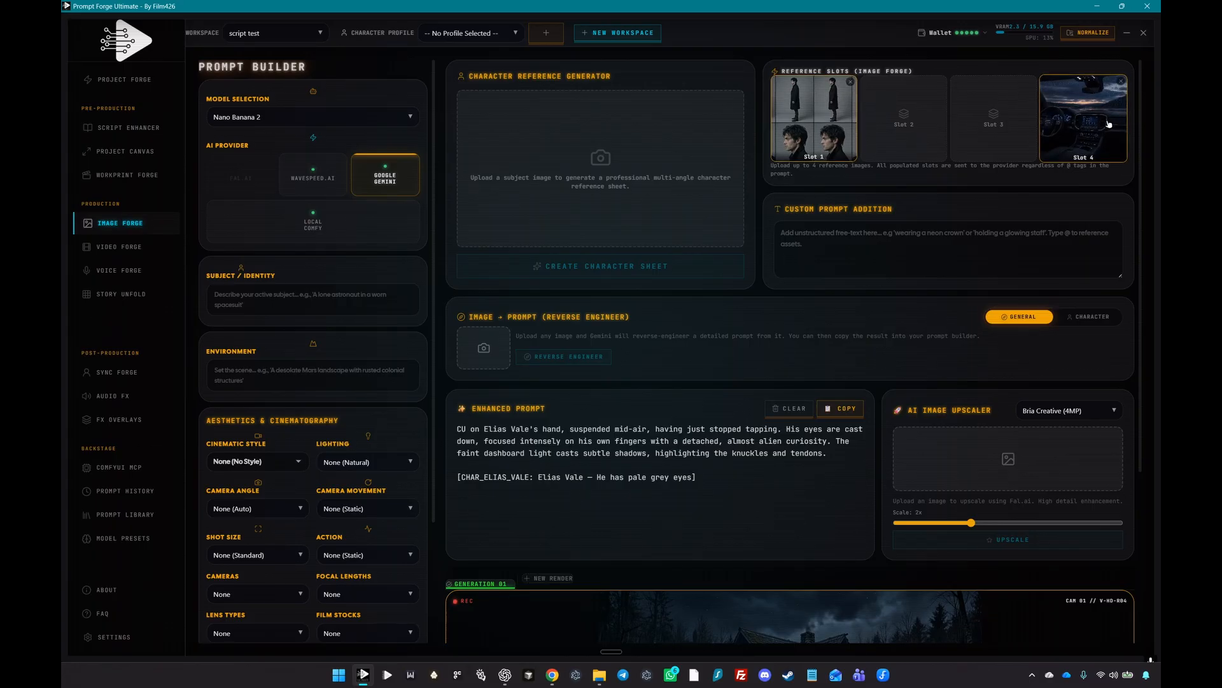
Add a new render for Scene 5 and forge its image from the injected prompt and reference slots.
{"action": "scroll", "coordinate": [488, 345], "scroll_direction": "down", "scroll_amount": 3}
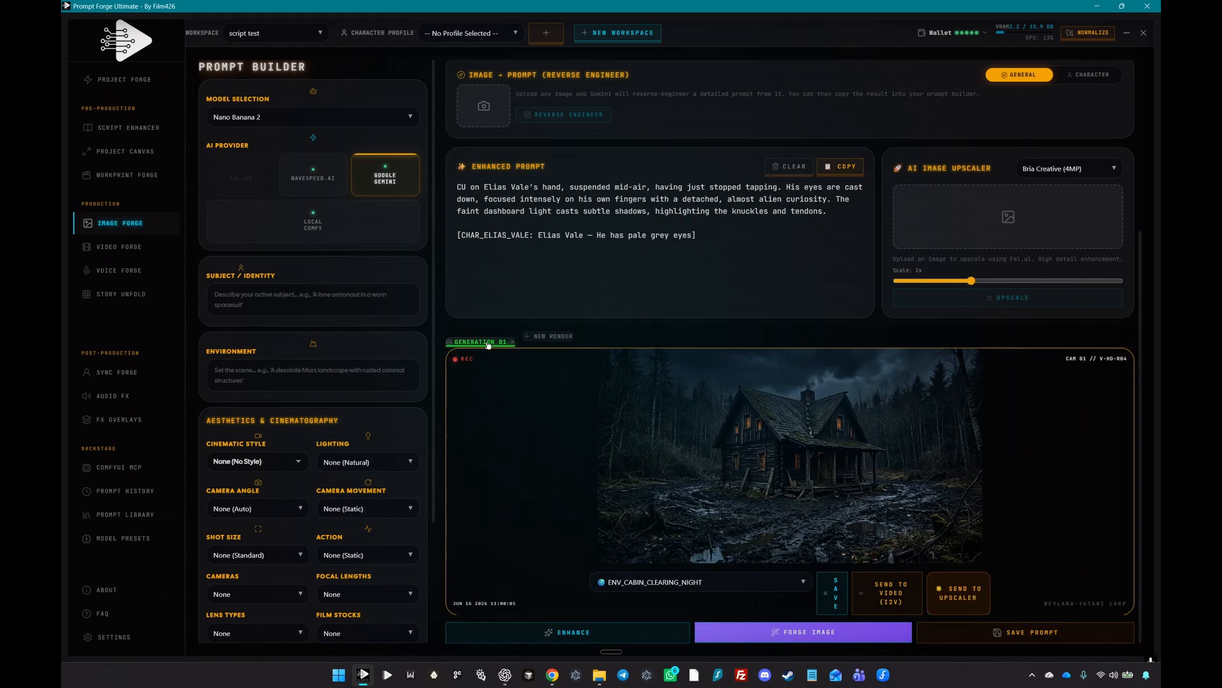
{"action": "left_click", "coordinate": [553, 338]}
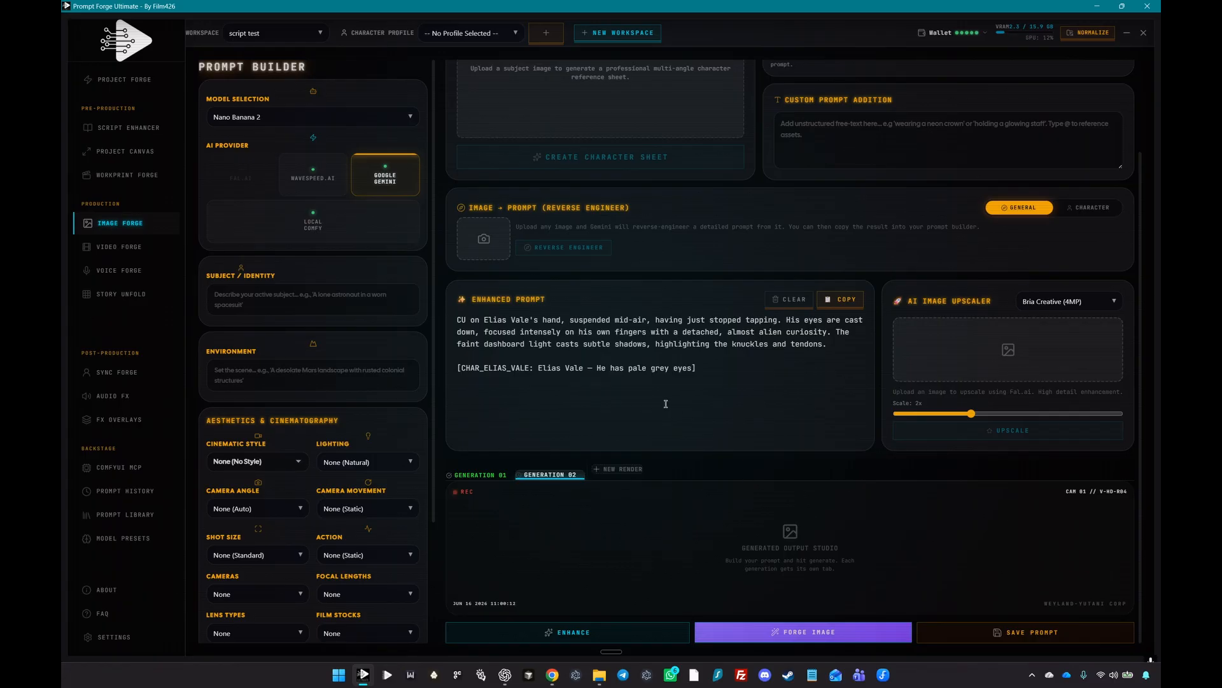
{"action": "left_click", "coordinate": [790, 635]}
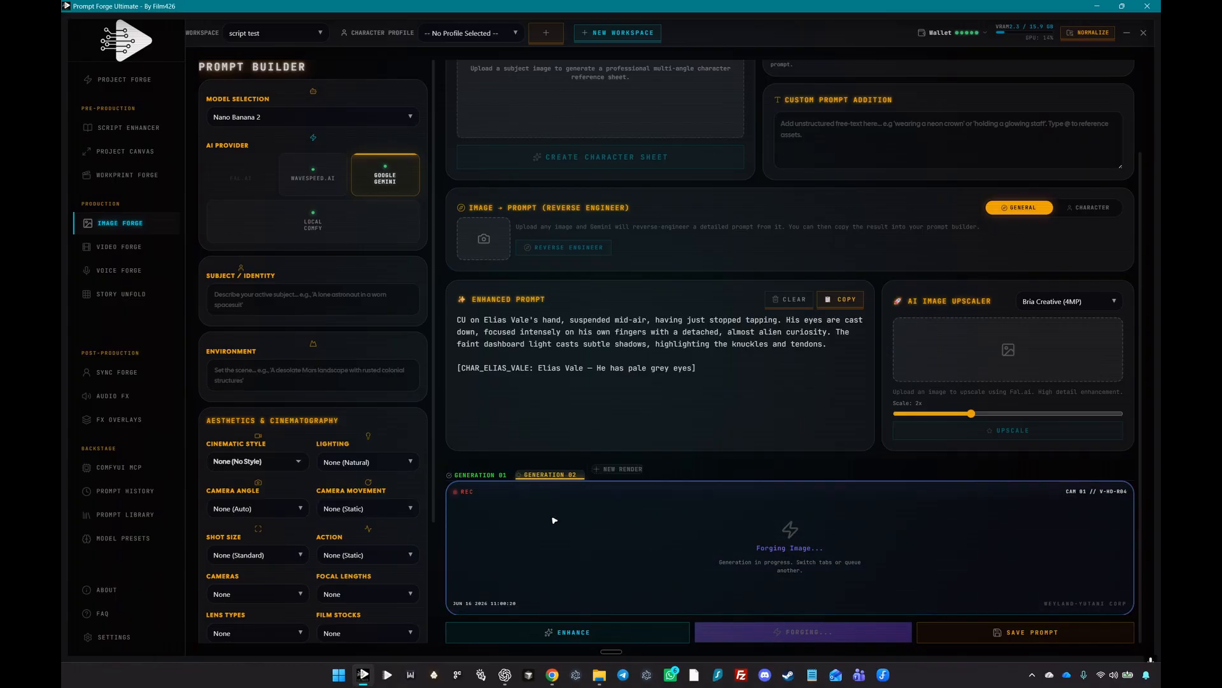
Look at Generation 01, go back to Generation 02, and check the Scene 5 image against its prompt and reference slots.
{"action": "left_click", "coordinate": [480, 476]}
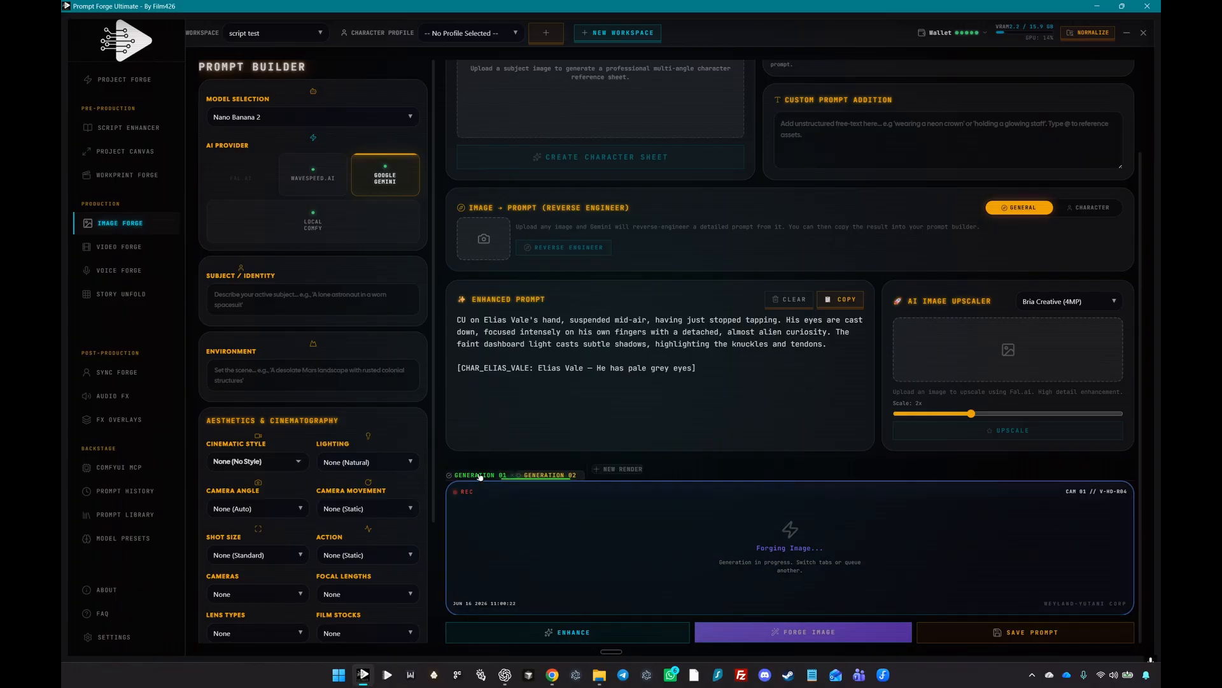
{"action": "scroll", "coordinate": [578, 529], "scroll_direction": "down", "scroll_amount": 3}
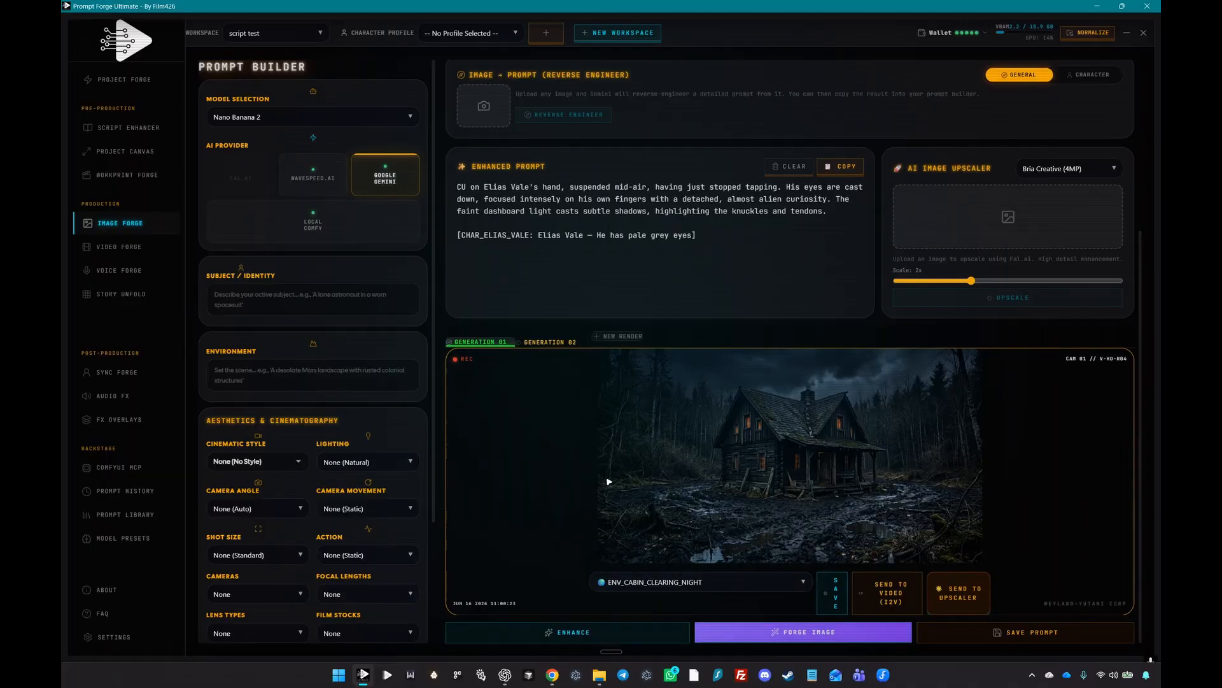
{"action": "left_click", "coordinate": [540, 342]}
{"action": "scroll", "coordinate": [524, 472], "scroll_direction": "up", "scroll_amount": 3}
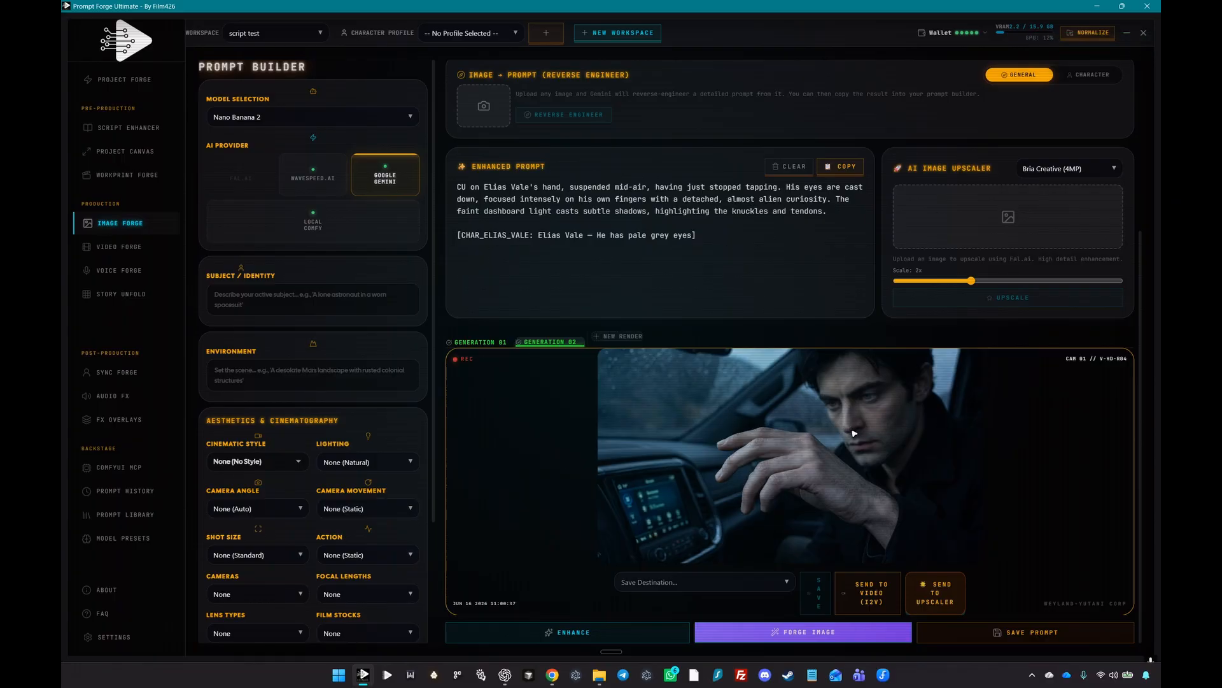
{"action": "scroll", "coordinate": [660, 514], "scroll_direction": "up", "scroll_amount": 4}
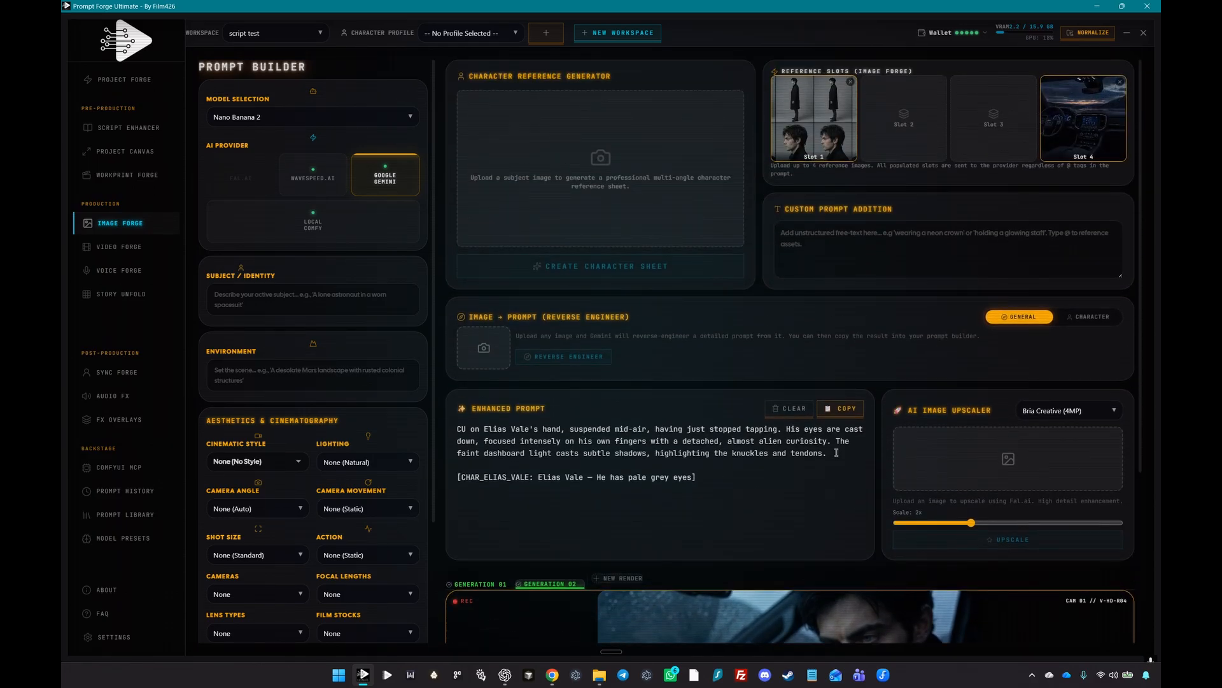
{"action": "scroll", "coordinate": [739, 519], "scroll_direction": "down", "scroll_amount": 1}
{"action": "scroll", "coordinate": [738, 519], "scroll_direction": "down", "scroll_amount": 3}
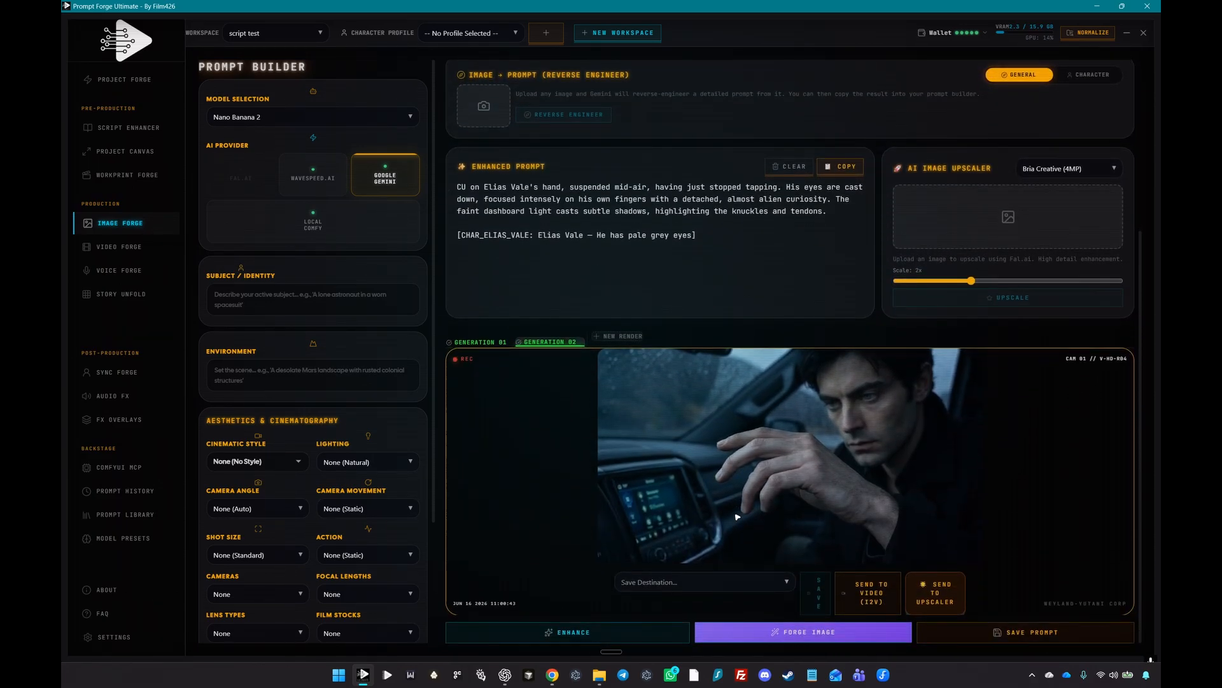
Save the Generation 02 image to Scene 5.
{"action": "left_click", "coordinate": [732, 582]}
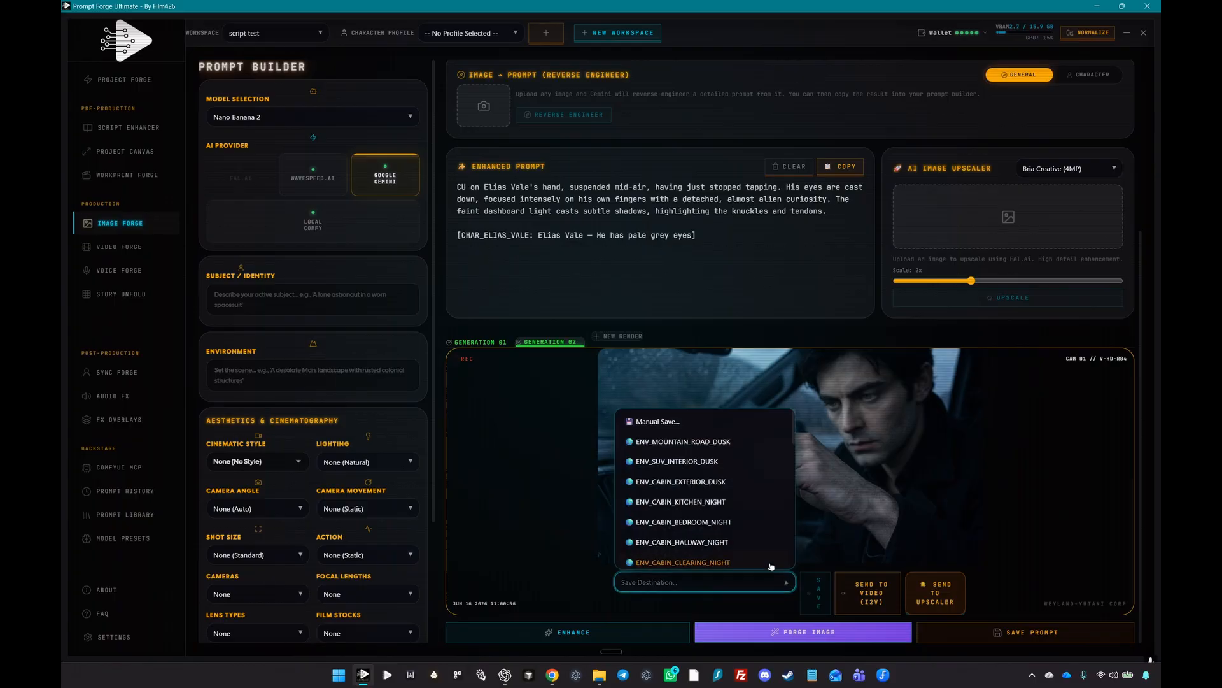
{"action": "scroll", "coordinate": [655, 522], "scroll_direction": "down", "scroll_amount": 4}
{"action": "left_click", "coordinate": [652, 521]}
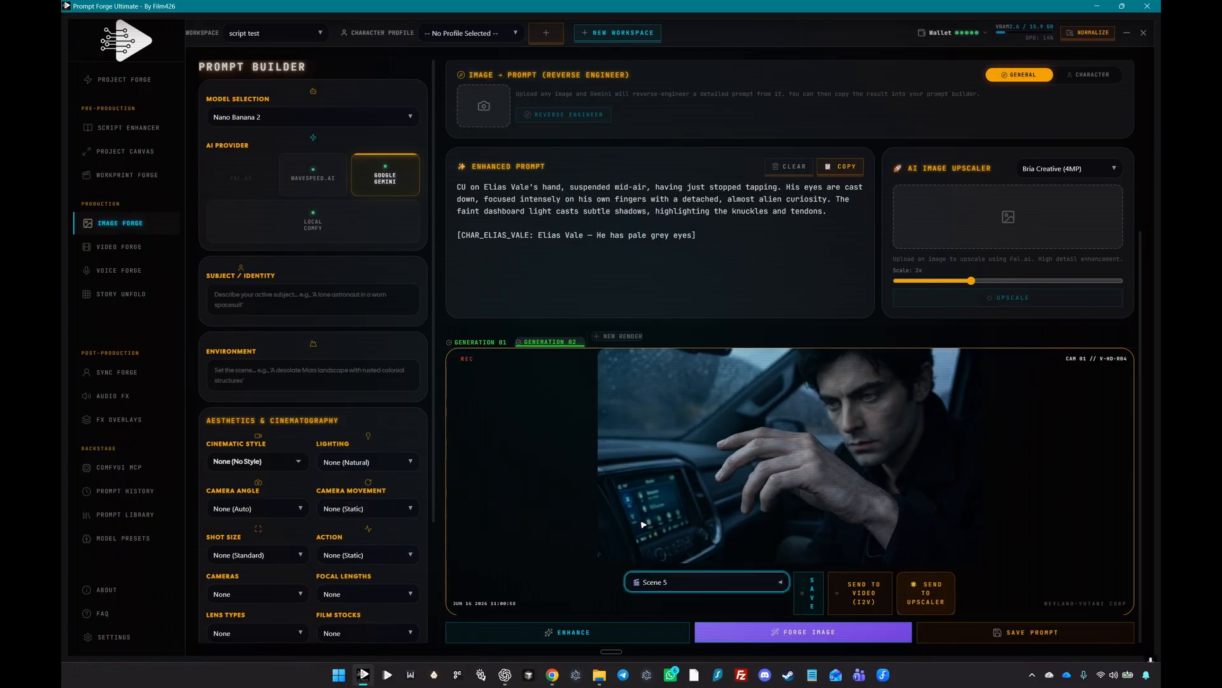
{"action": "left_click", "coordinate": [812, 596]}
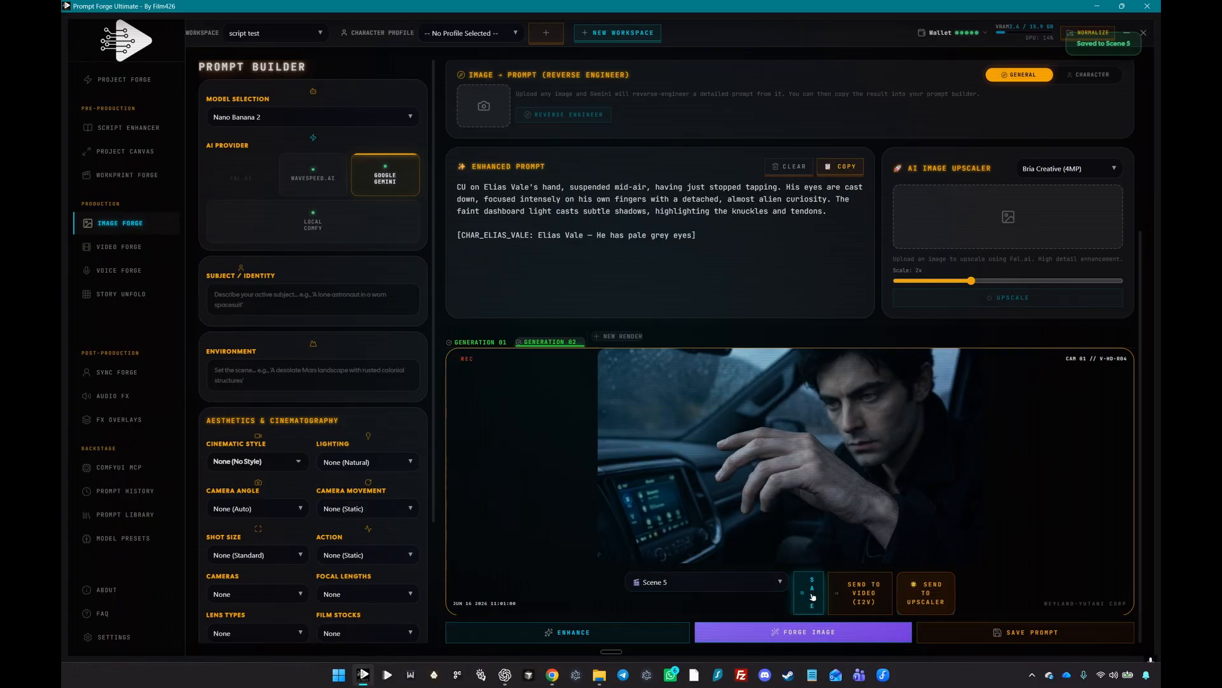
Return to the Script Enhancer and inspect the image and video versions in the Scene 5 and Scene 1 shot sheets.
{"action": "left_click", "coordinate": [128, 130]}
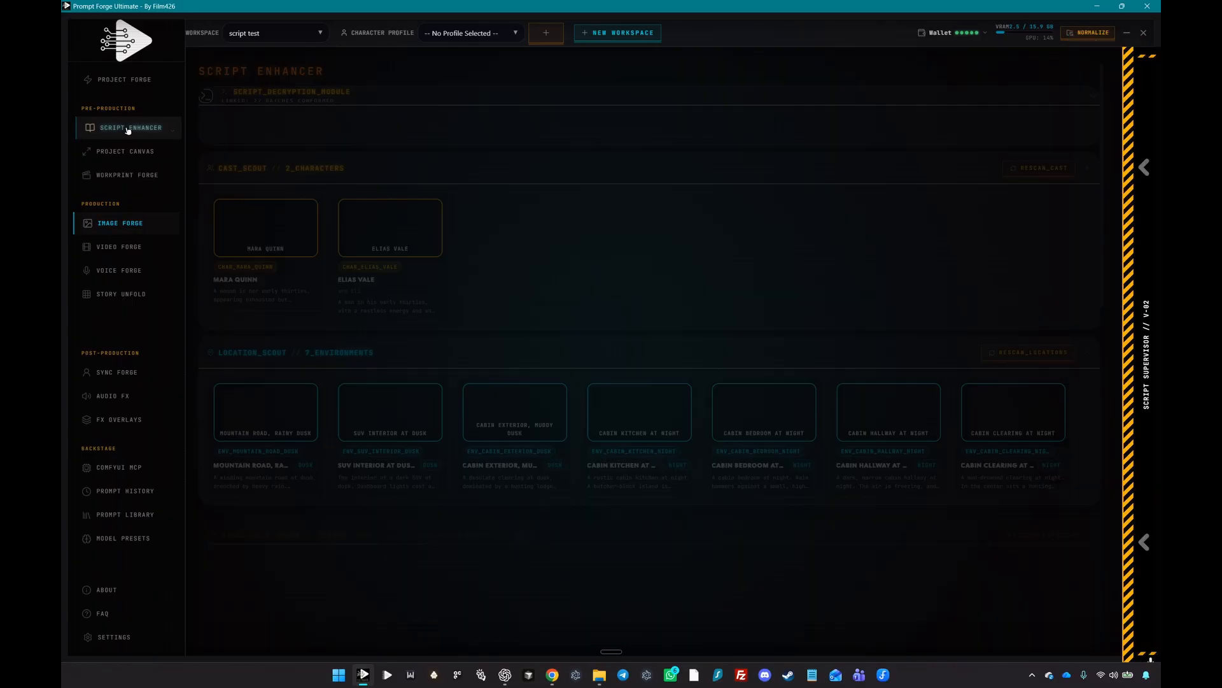
{"action": "scroll", "coordinate": [515, 405], "scroll_direction": "down", "scroll_amount": 5}
{"action": "scroll", "coordinate": [515, 406], "scroll_direction": "down", "scroll_amount": 1}
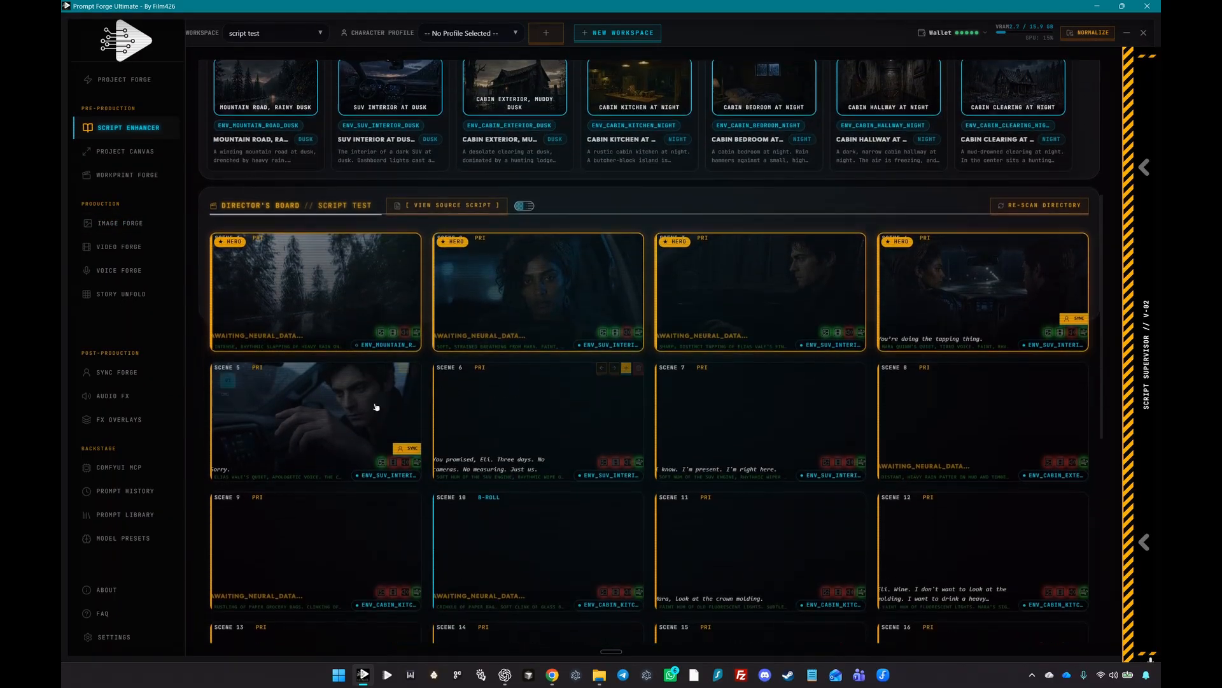
{"action": "left_click", "coordinate": [337, 418]}
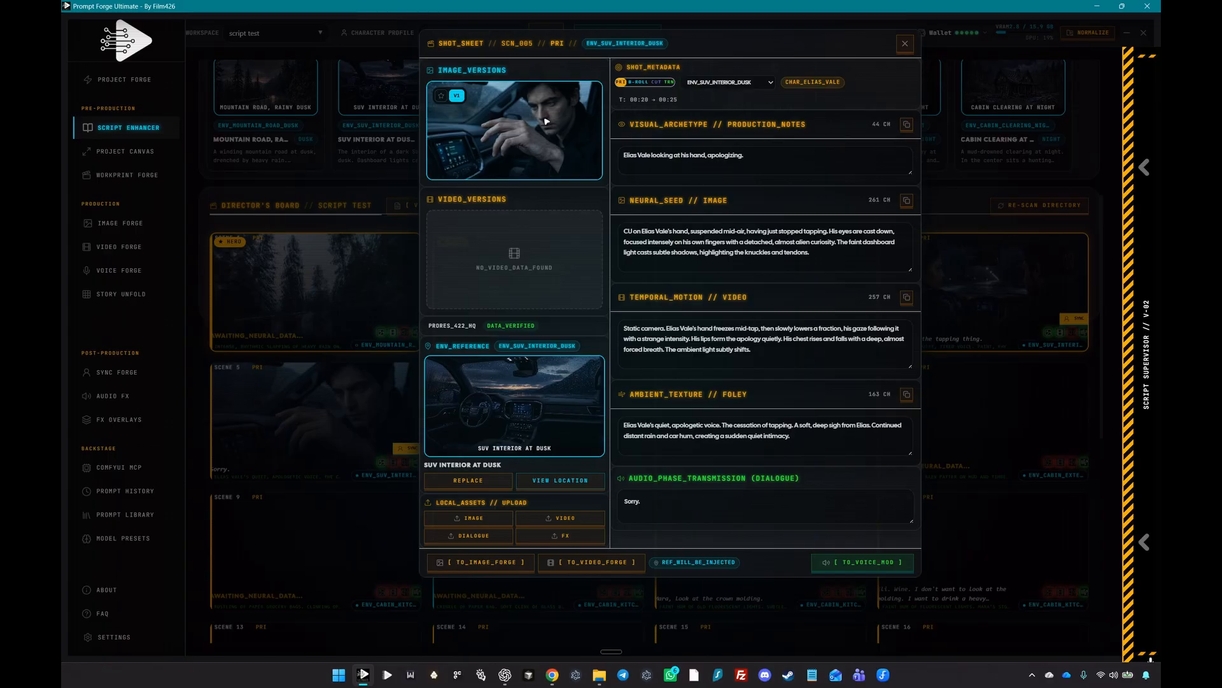
{"action": "left_click", "coordinate": [355, 313]}
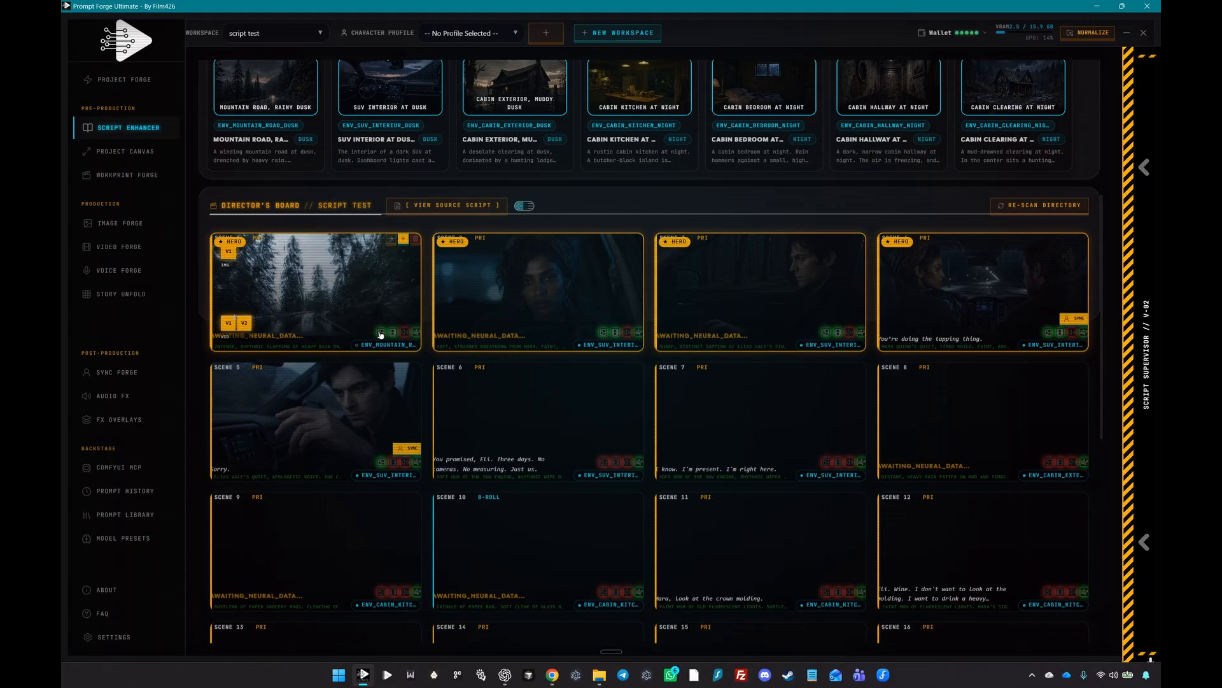
{"action": "left_click", "coordinate": [332, 281]}
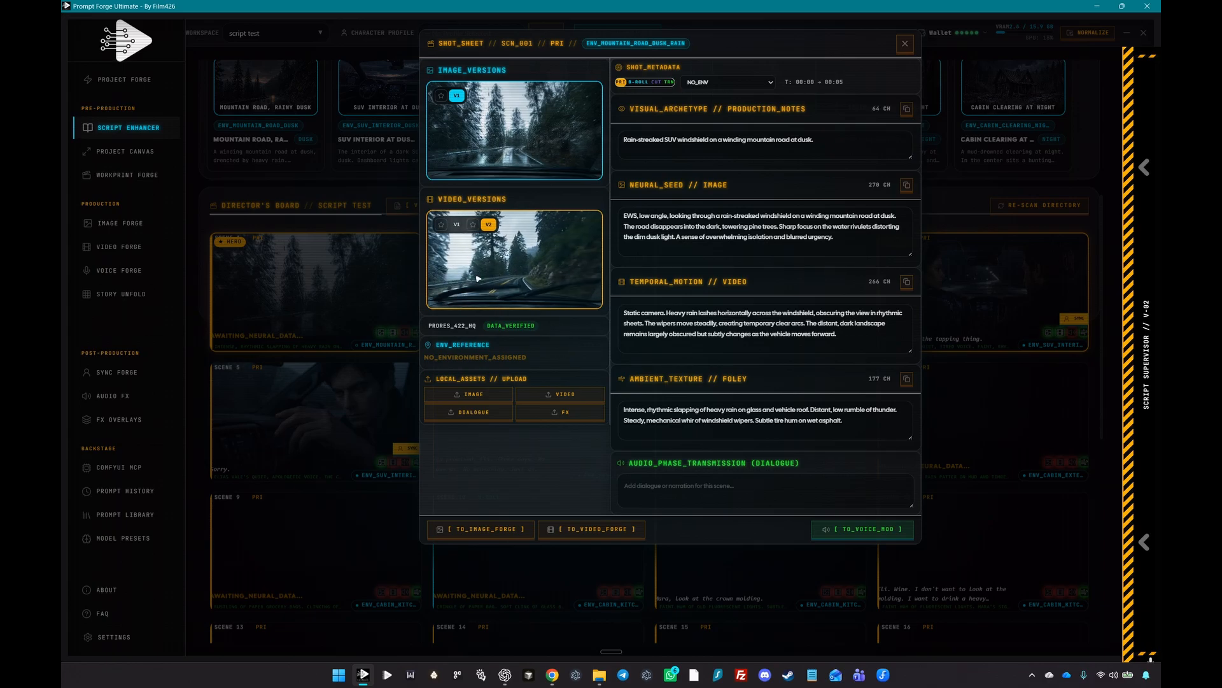
{"action": "left_click", "coordinate": [362, 303]}
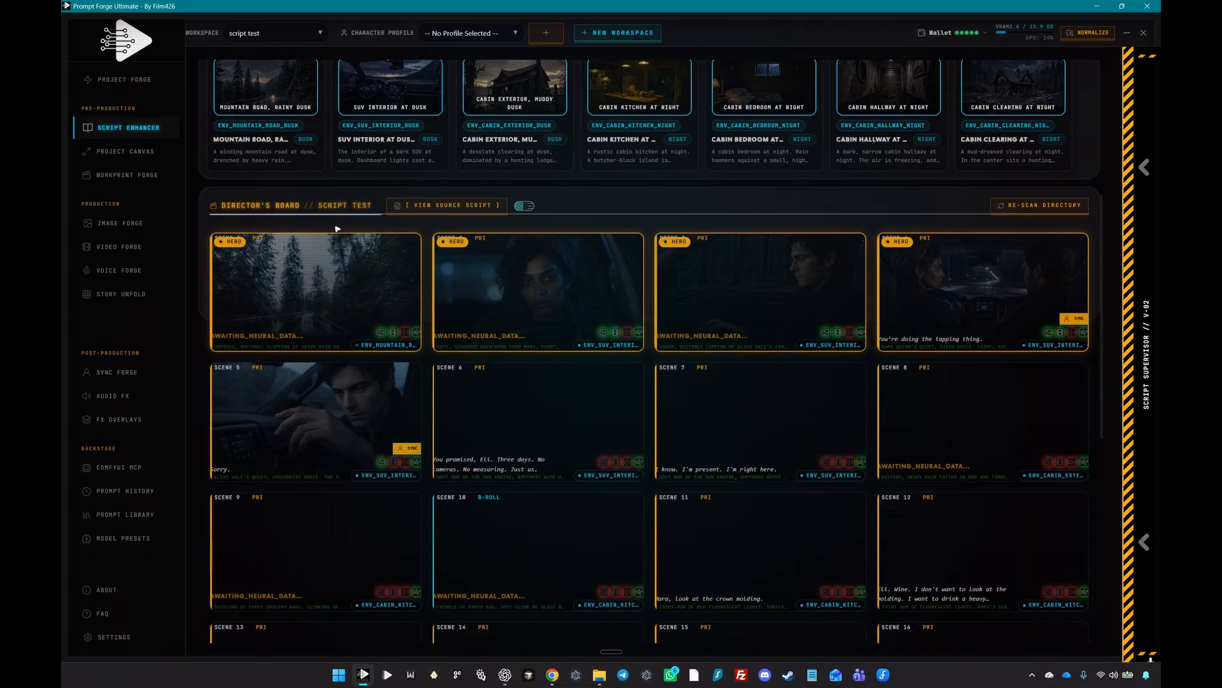
Expand the Script Supervisor chat and open the Scene 7 shot sheet from the Director's Board.
{"action": "scroll", "coordinate": [448, 367], "scroll_direction": "up", "scroll_amount": 3}
{"action": "scroll", "coordinate": [448, 368], "scroll_direction": "up", "scroll_amount": 1}
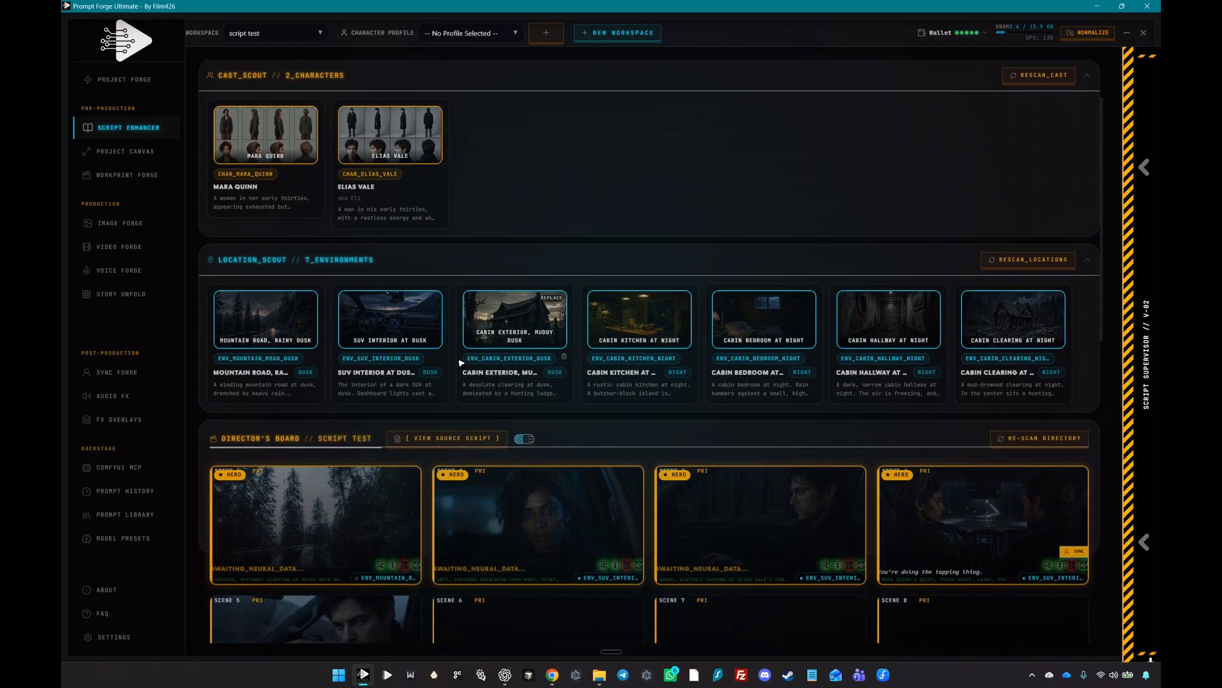
{"action": "left_click", "coordinate": [1137, 362]}
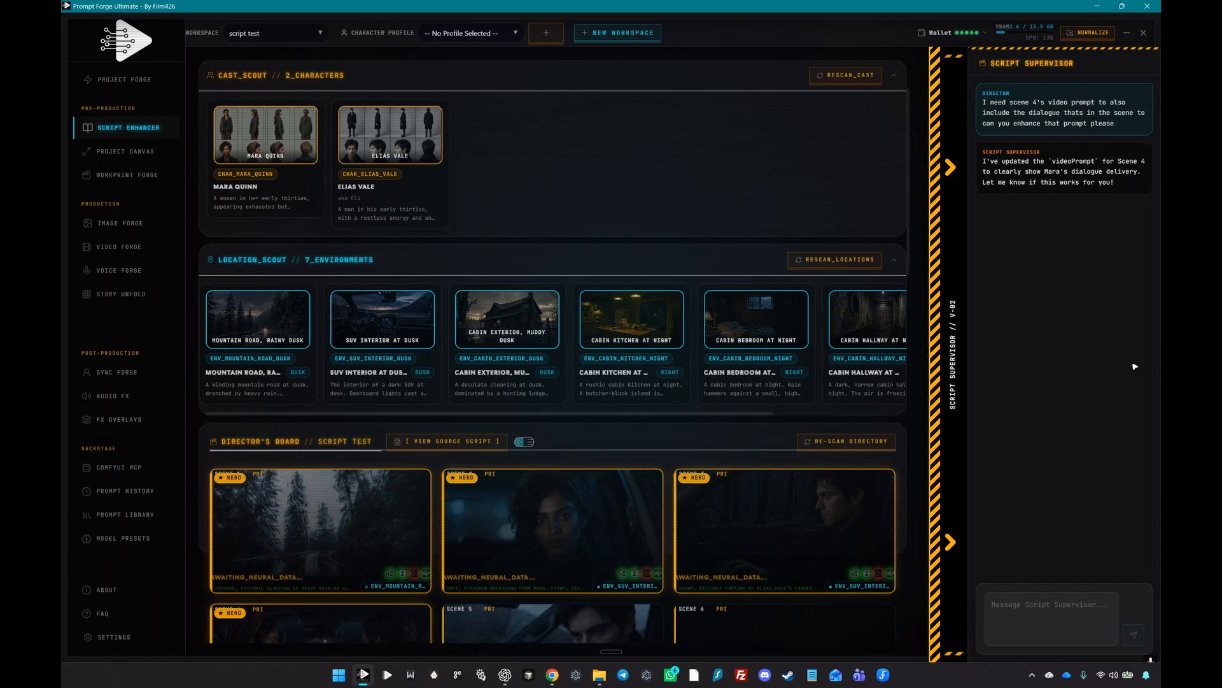
{"action": "scroll", "coordinate": [593, 595], "scroll_direction": "up", "scroll_amount": 2}
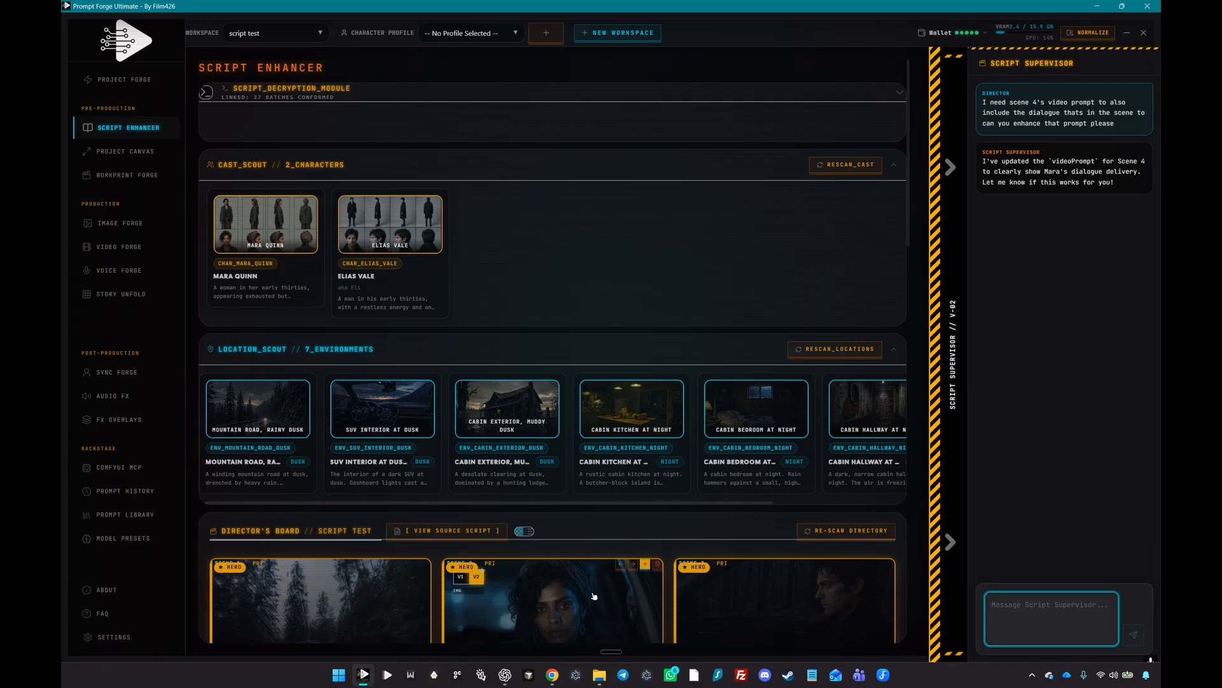
{"action": "scroll", "coordinate": [573, 583], "scroll_direction": "down", "scroll_amount": 7}
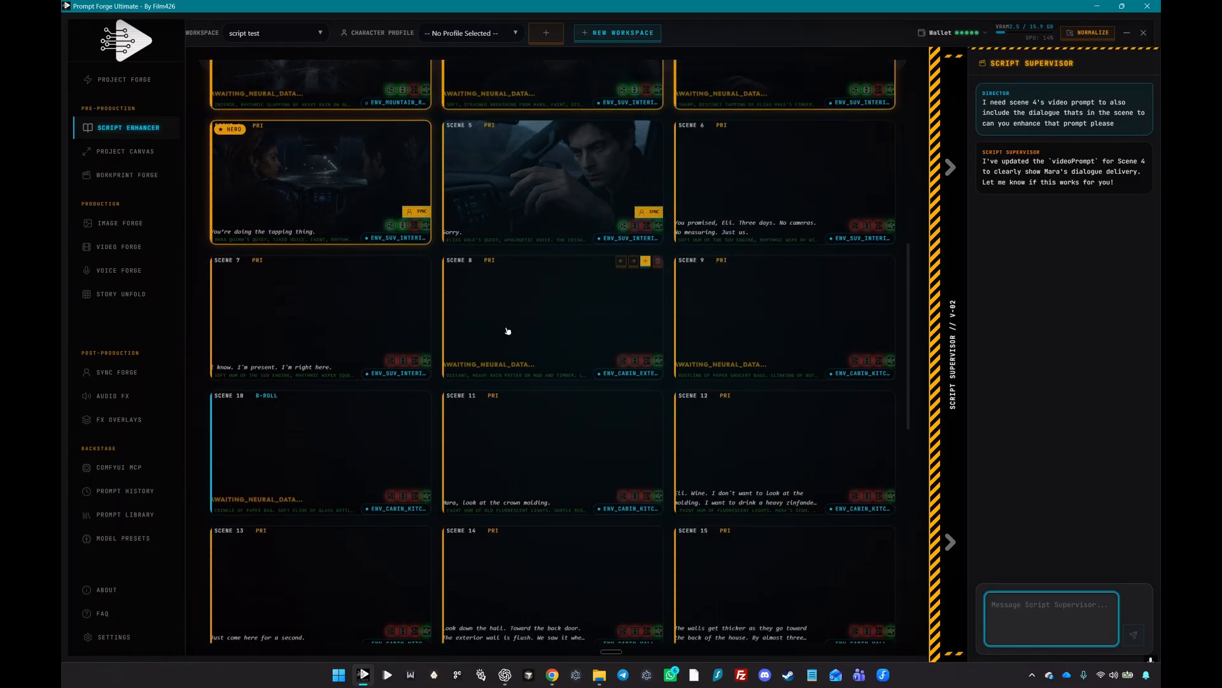
{"action": "left_click", "coordinate": [317, 318]}
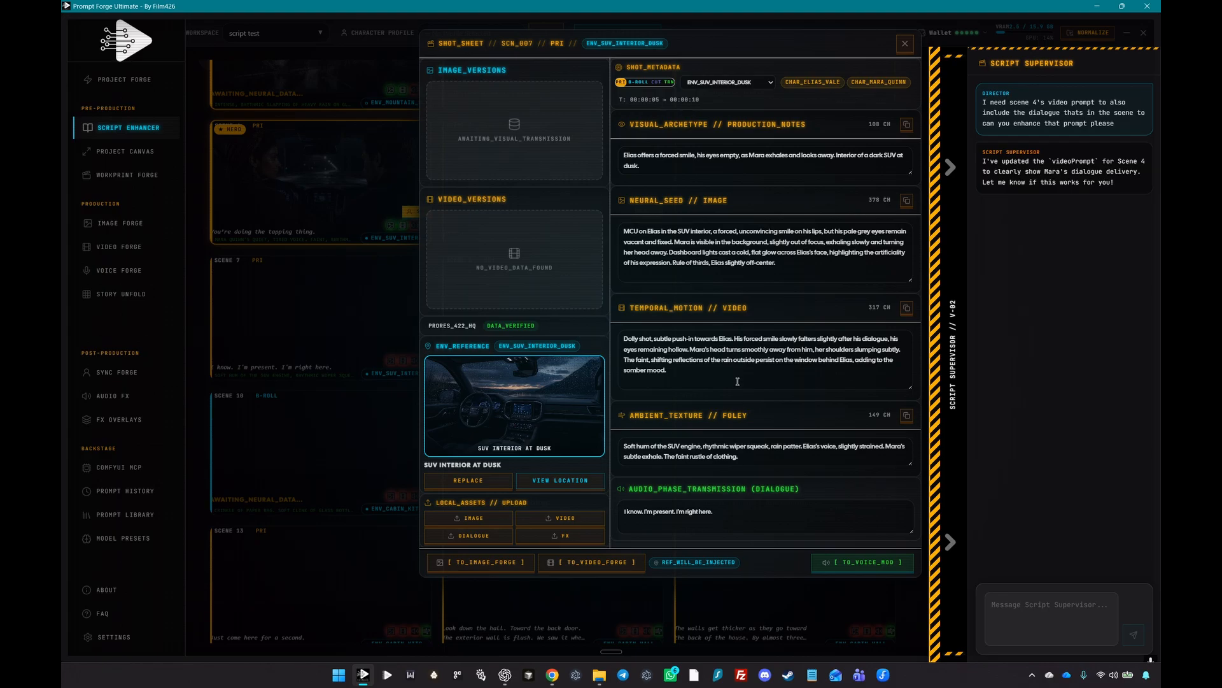
Ask the Script Supervisor "In scene seven can you rewrite the video prompt to include the dialogue please?" and read the proposed prompt.
{"action": "left_click", "coordinate": [1014, 607]}
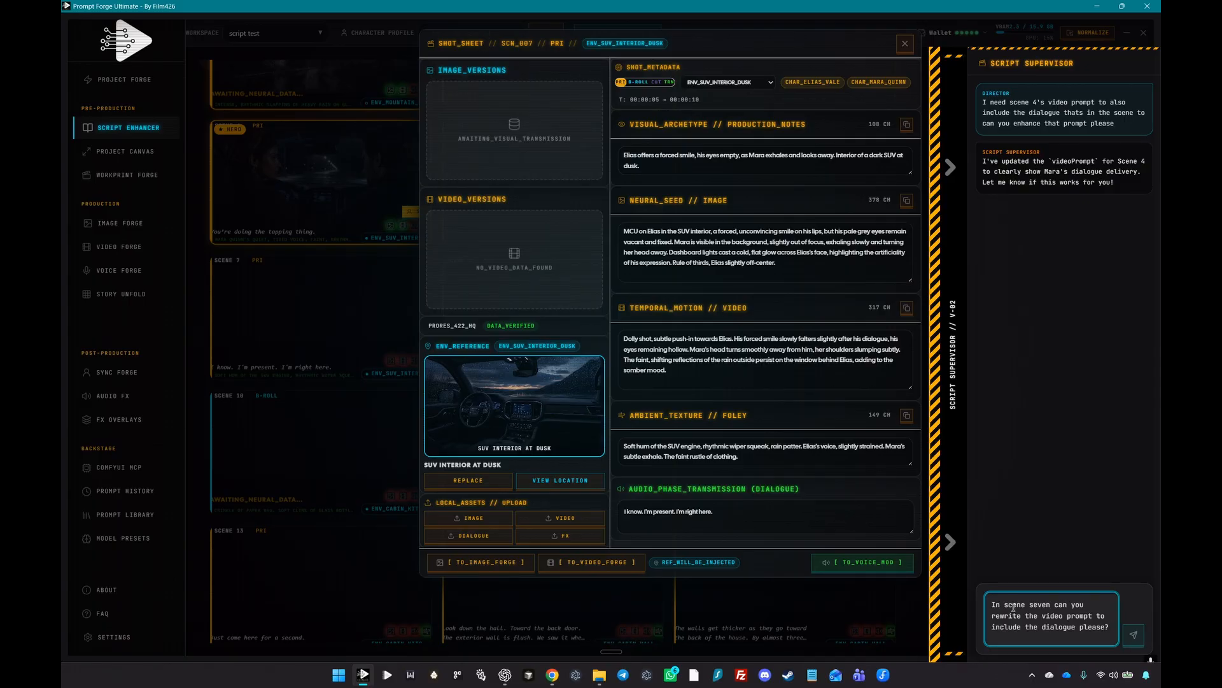
{"action": "left_click", "coordinate": [1133, 635]}
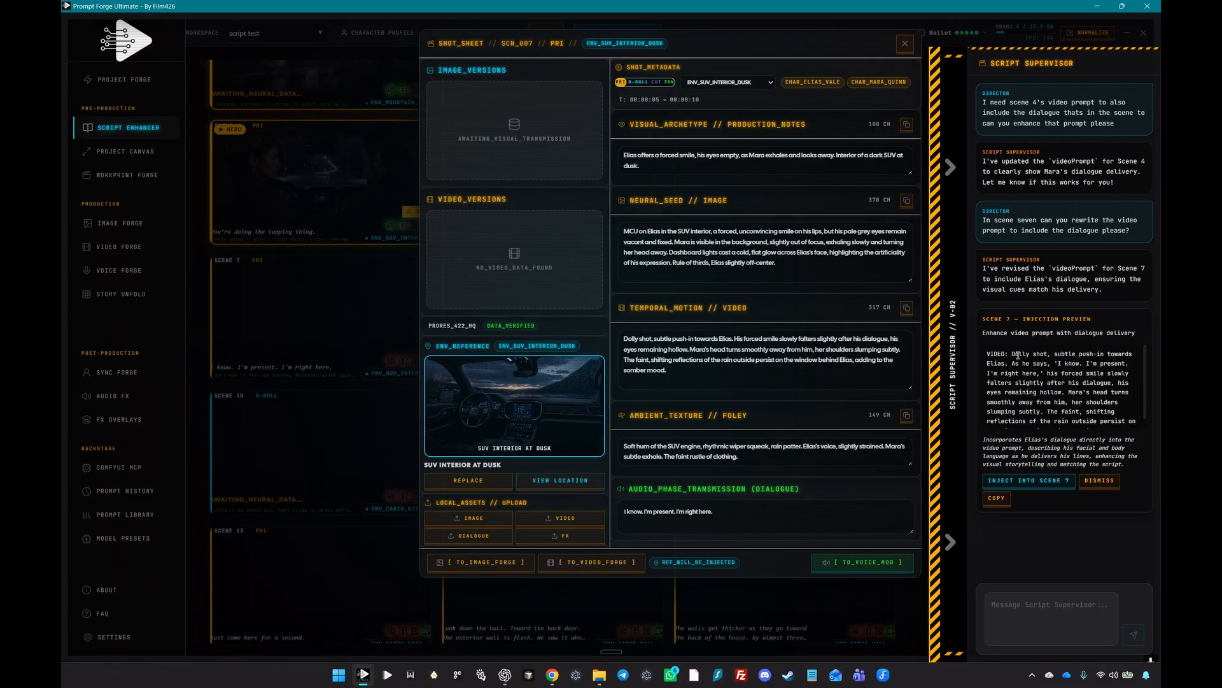
{"action": "scroll", "coordinate": [1044, 385], "scroll_direction": "down", "scroll_amount": 1}
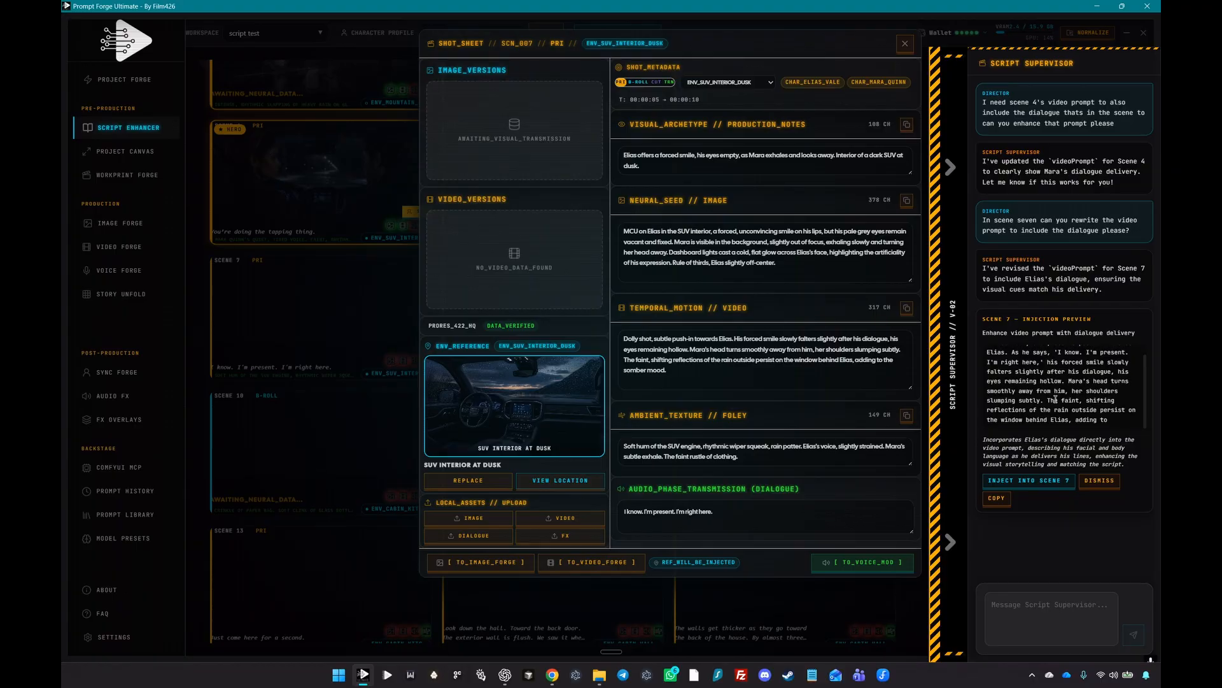
Inject the Script Supervisor's revised video prompt into Scene 7, collapse the chat and close the shot sheet.
{"action": "scroll", "coordinate": [1056, 399], "scroll_direction": "up", "scroll_amount": 1}
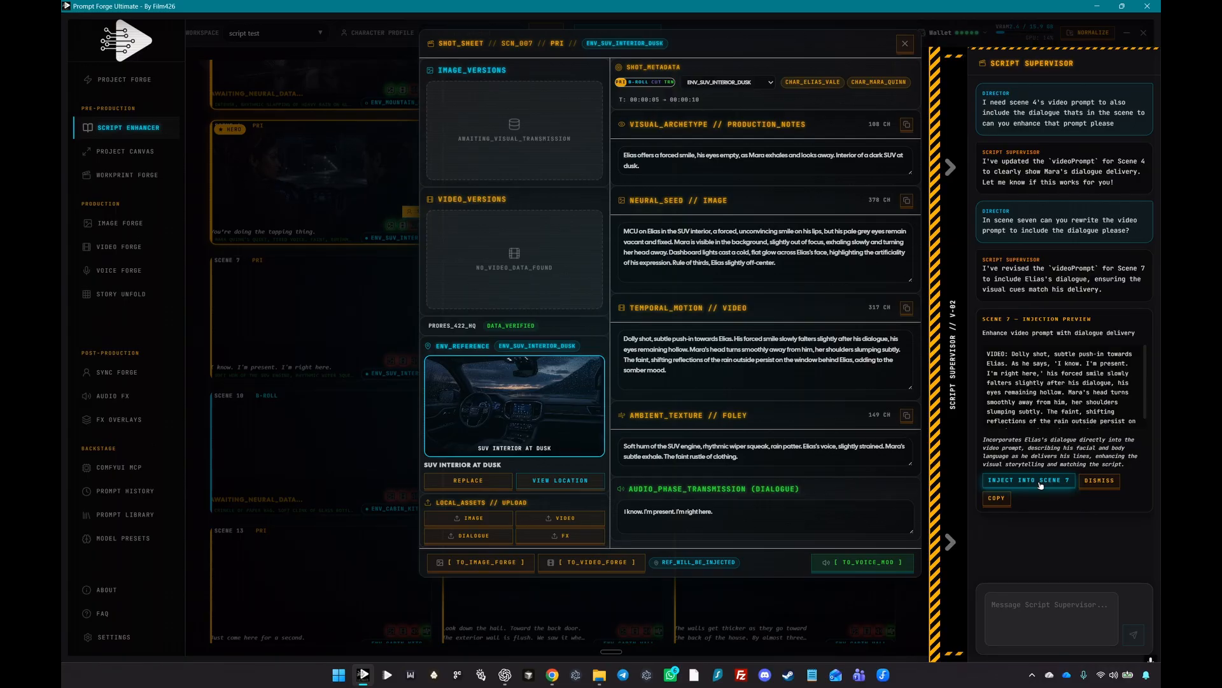
{"action": "left_click", "coordinate": [1040, 481]}
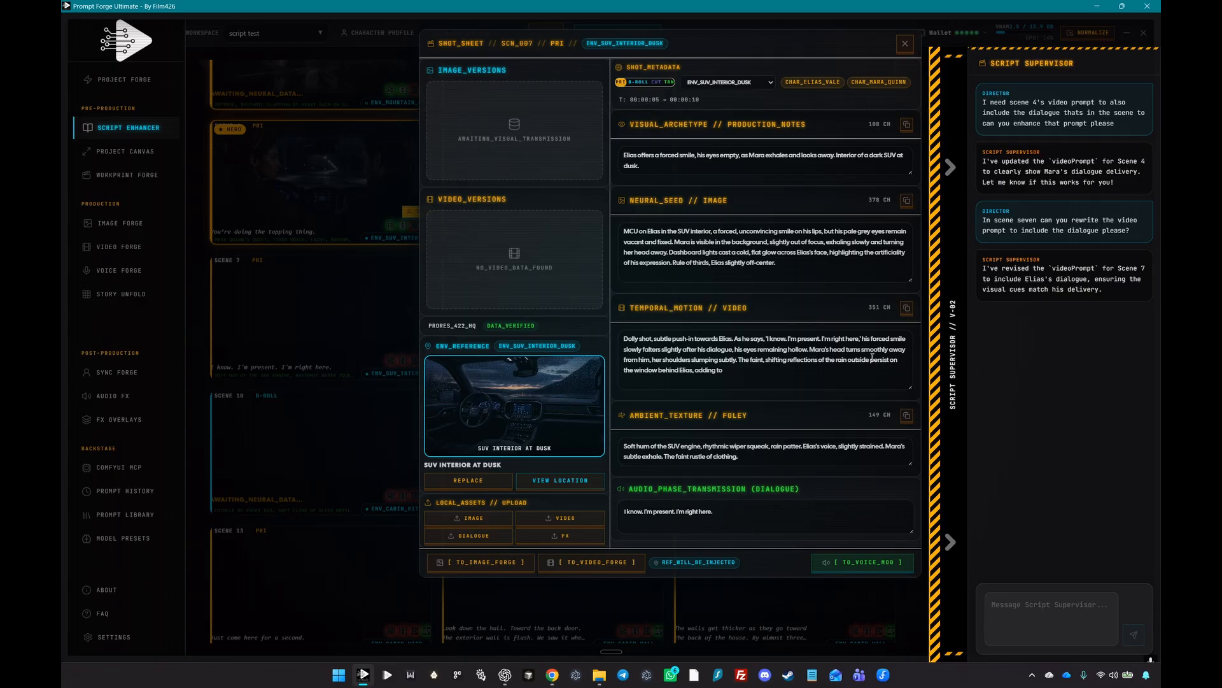
{"action": "left_click", "coordinate": [944, 374]}
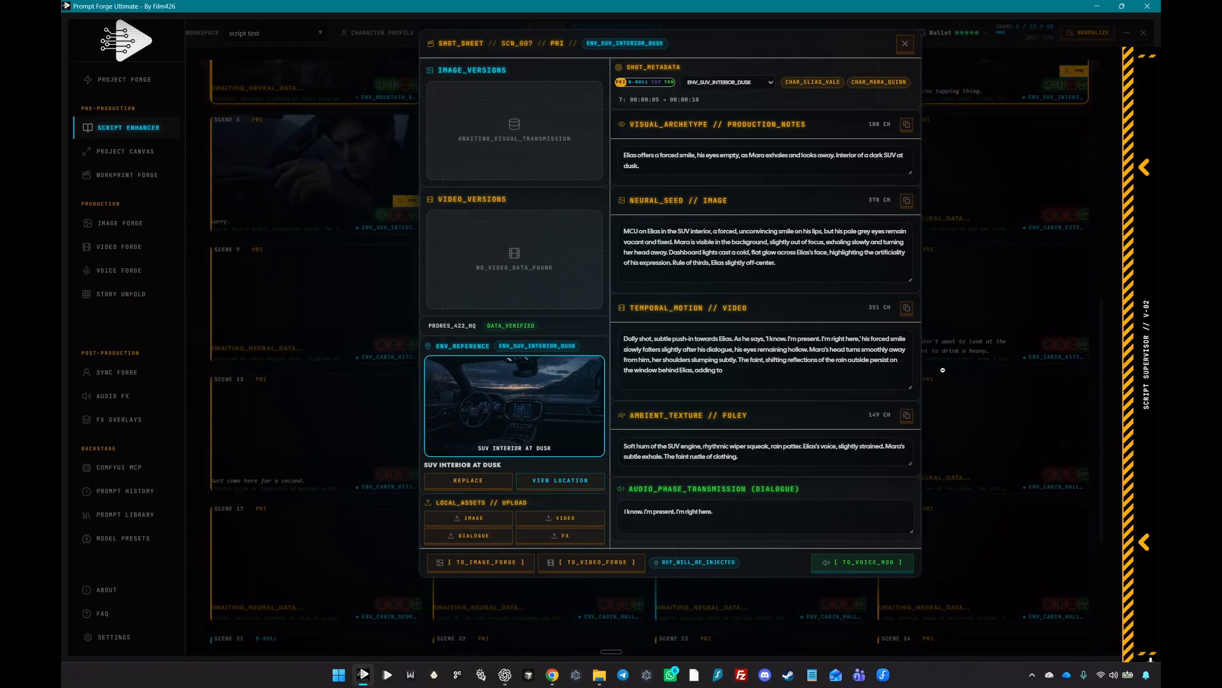
{"action": "left_click", "coordinate": [940, 369]}
Open the Project Canvas and look over the image and video versions laid out for Scenes 1 to 5.
{"action": "left_click", "coordinate": [130, 151]}
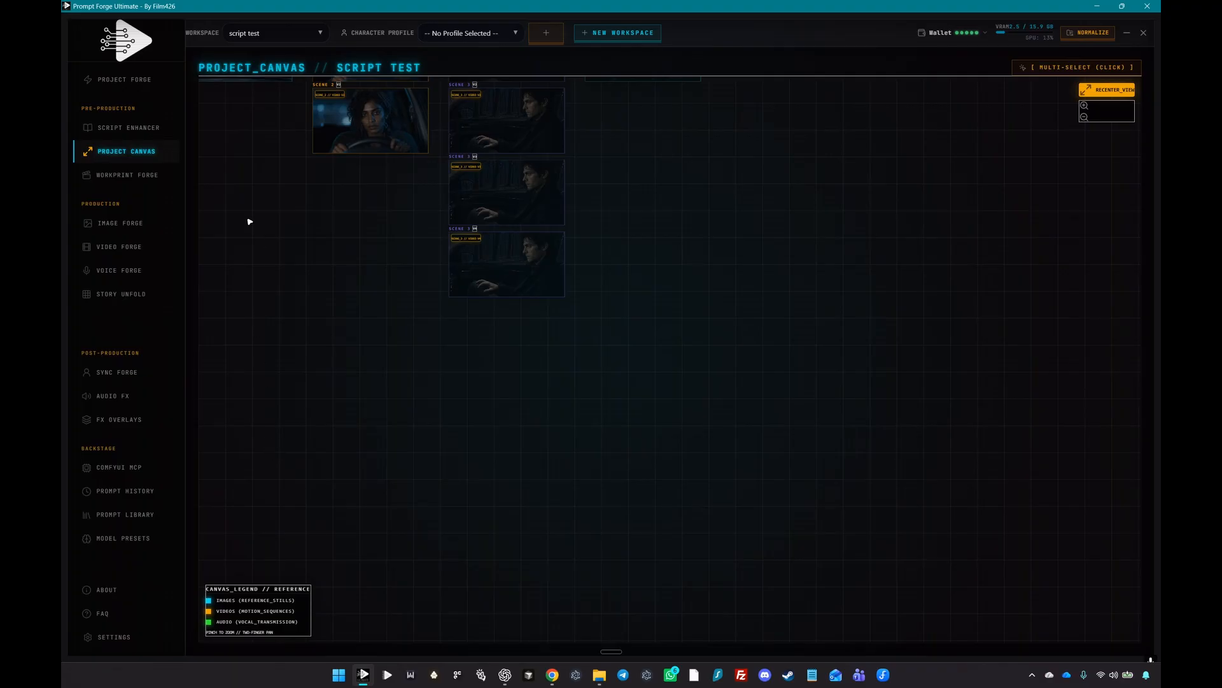
{"action": "left_click_drag", "start_coordinate": [460, 551], "coordinate": [336, 469]}
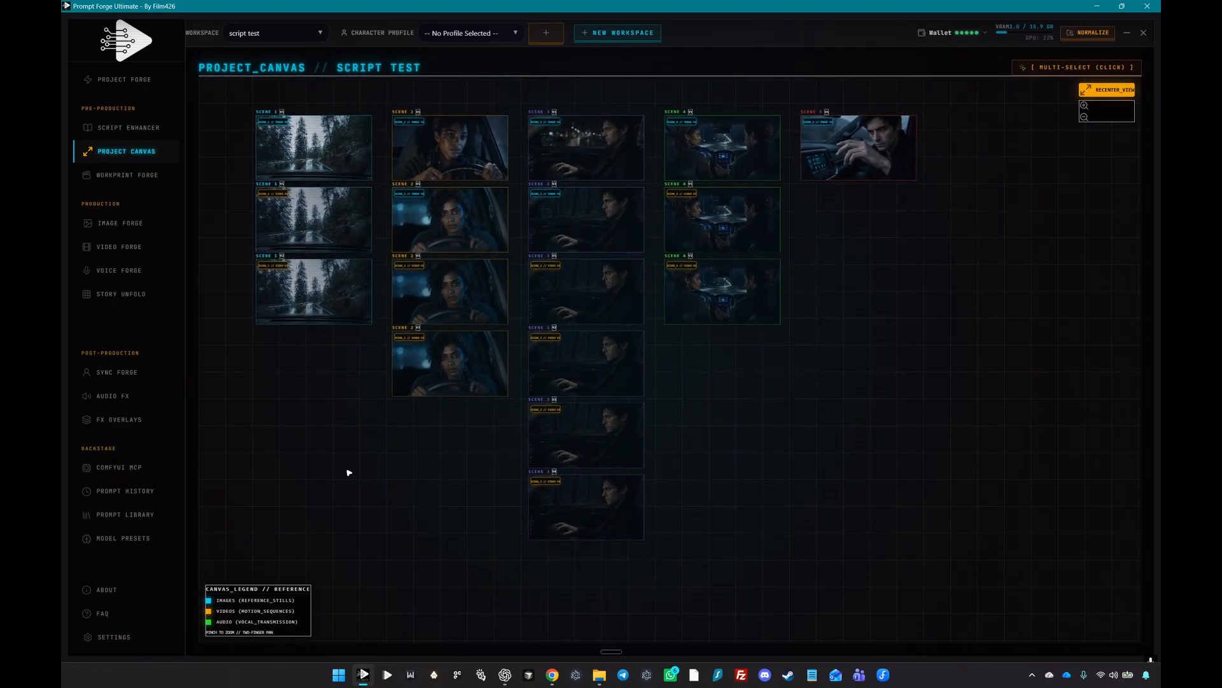
{"action": "mouse_move", "coordinate": [325, 296]}
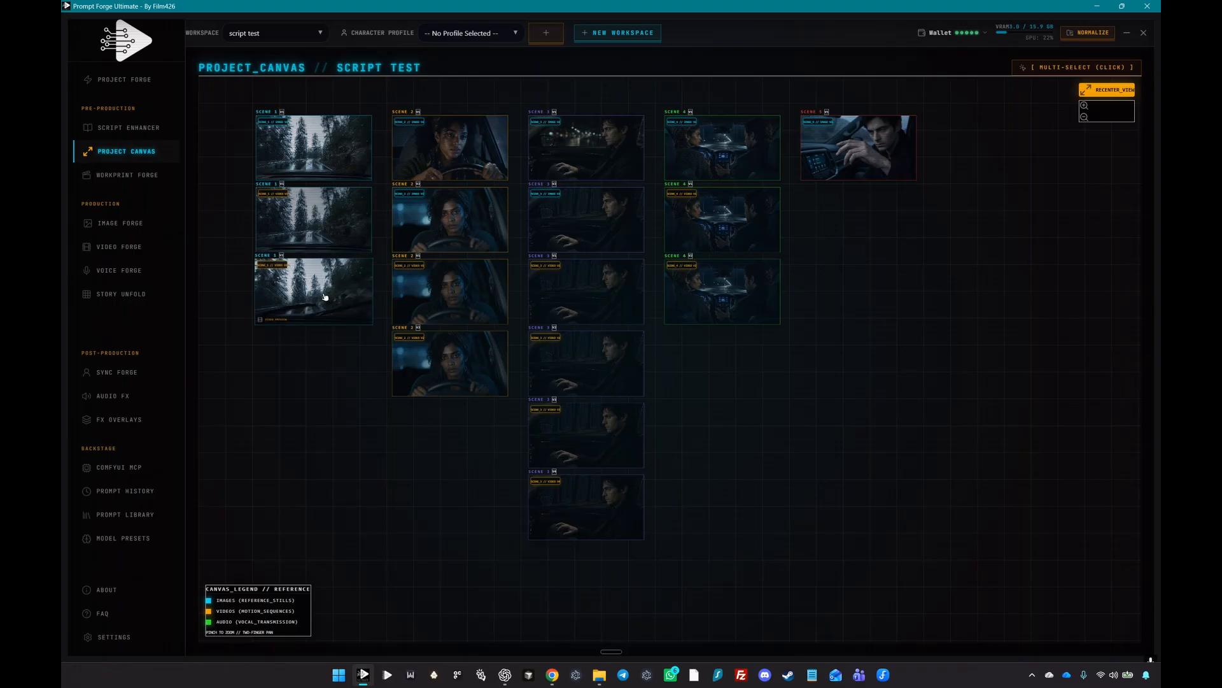
{"action": "mouse_move", "coordinate": [455, 269]}
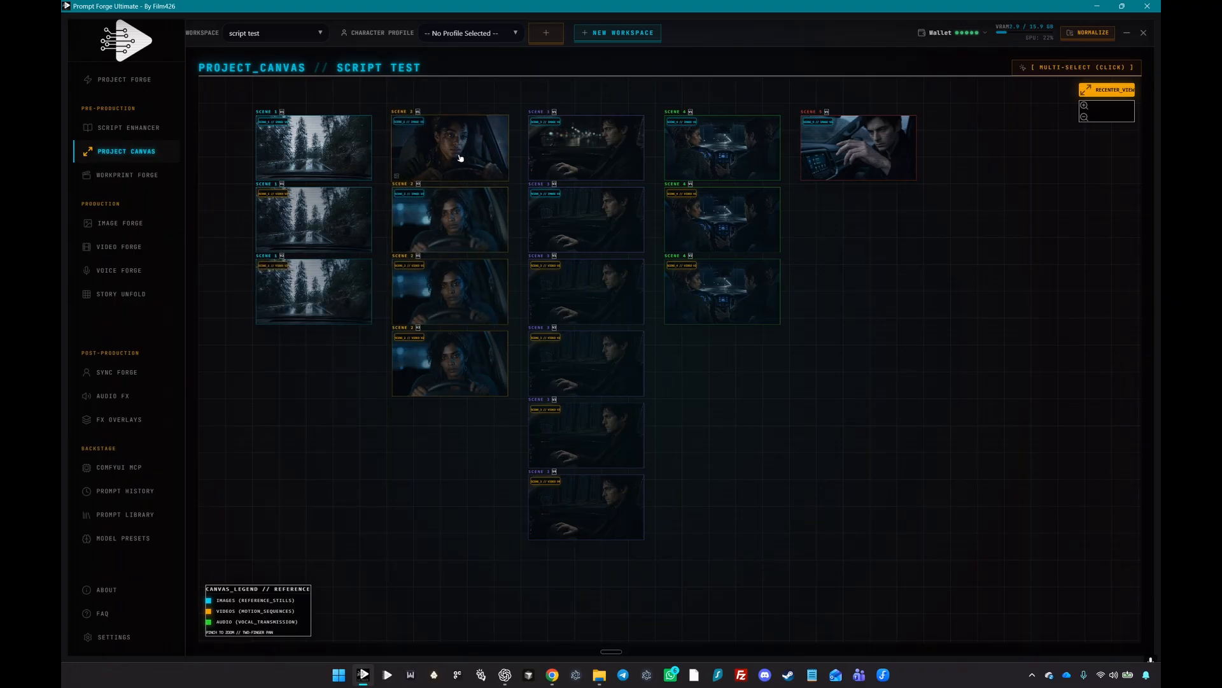
Open the Workprint Forge, play the assembled scenes from the start of the timeline and stop playback.
{"action": "left_click", "coordinate": [120, 177]}
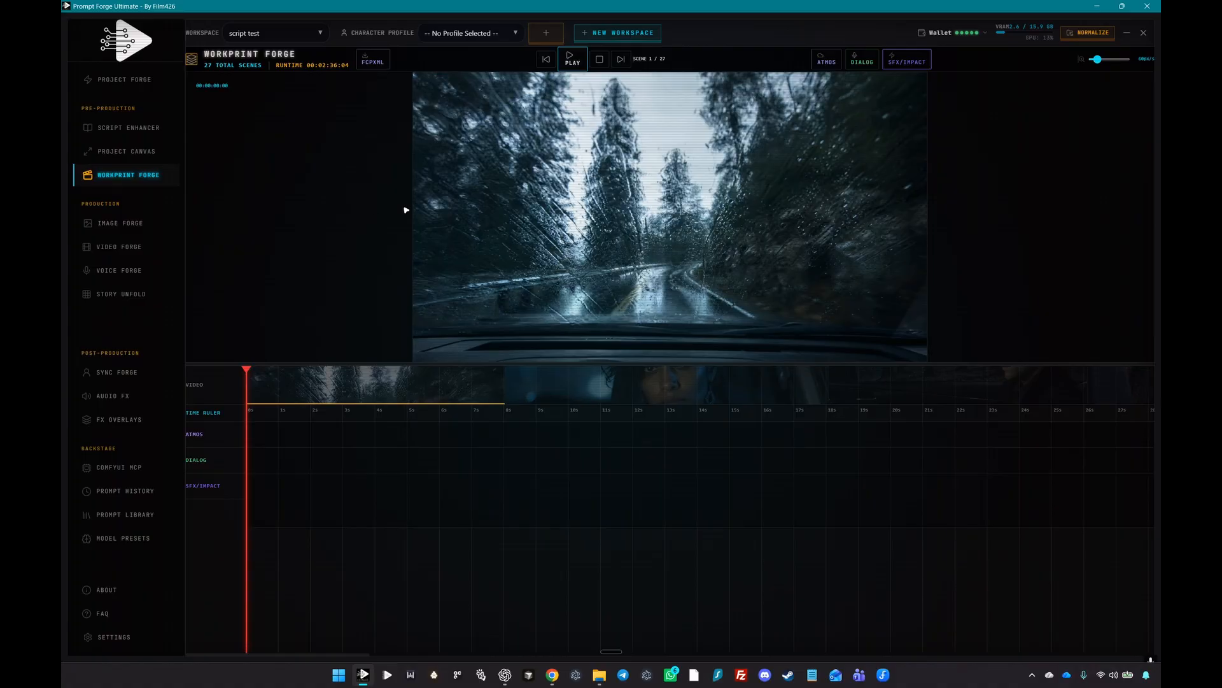
{"action": "left_click", "coordinate": [573, 58]}
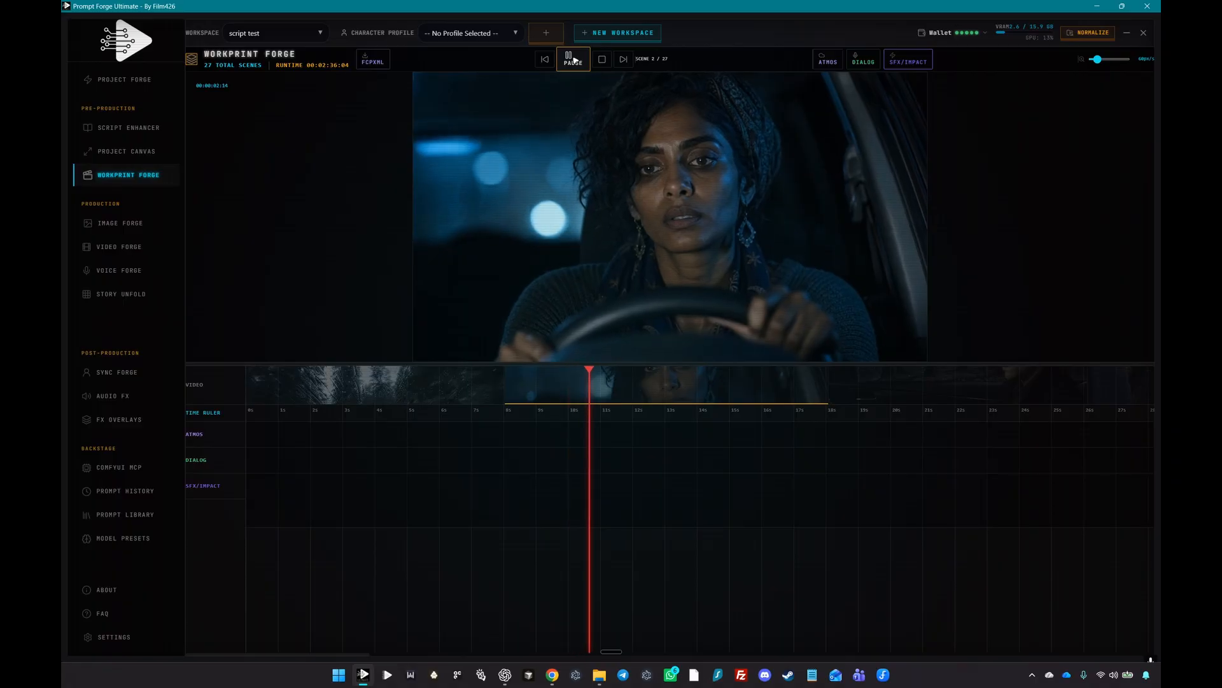
{"action": "left_click", "coordinate": [602, 61]}
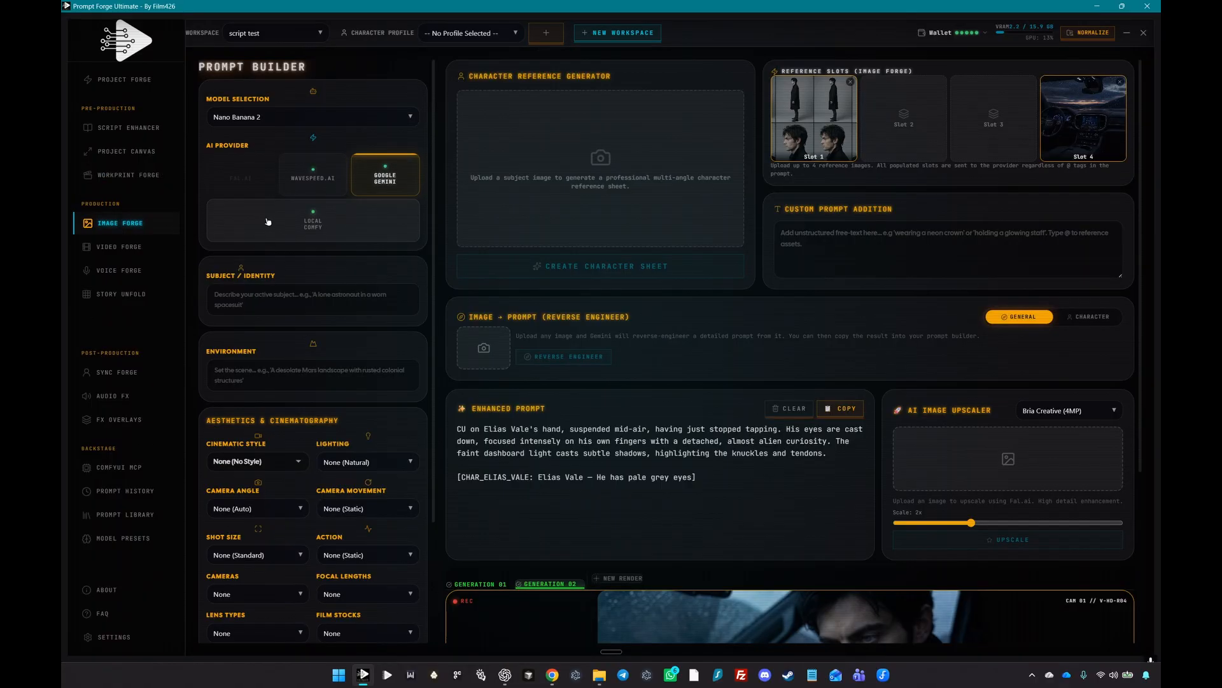
In the Image Forge, browse the Cinematic Library of film styles and inspect the Lighting and Shot Size options.
{"action": "scroll", "coordinate": [292, 350], "scroll_direction": "down", "scroll_amount": 2}
{"action": "scroll", "coordinate": [292, 350], "scroll_direction": "down", "scroll_amount": 1}
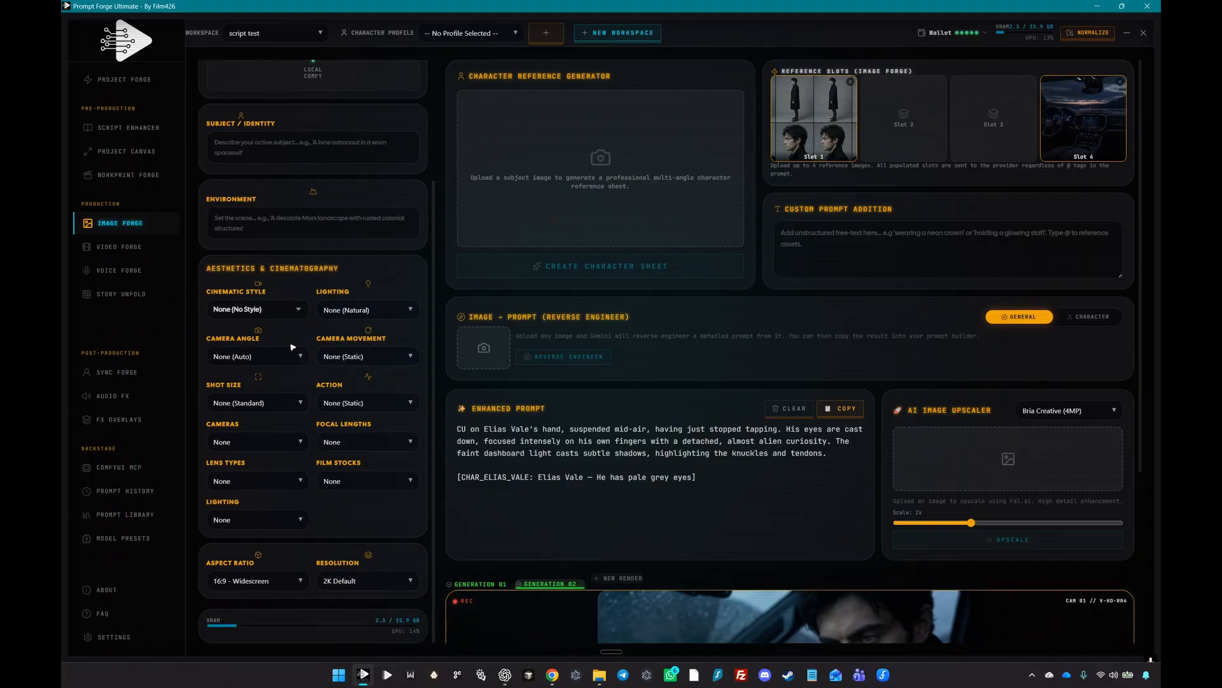
{"action": "left_click", "coordinate": [278, 314]}
{"action": "scroll", "coordinate": [389, 338], "scroll_direction": "down", "scroll_amount": 8}
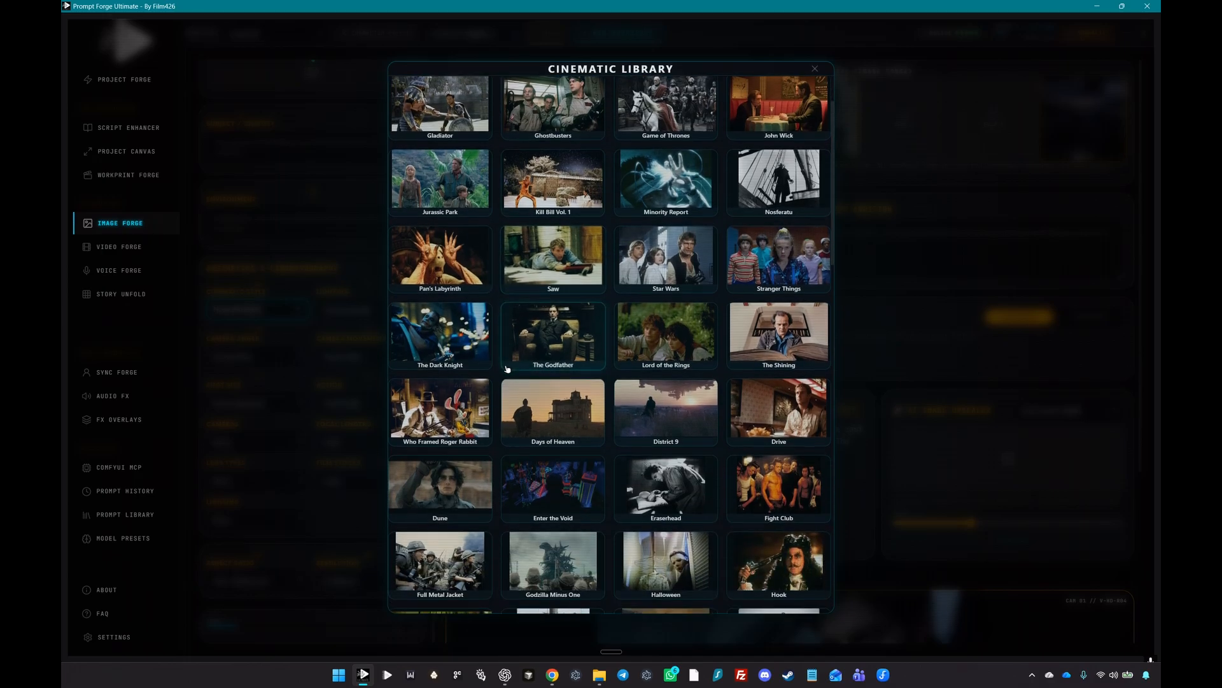
{"action": "left_click", "coordinate": [298, 343]}
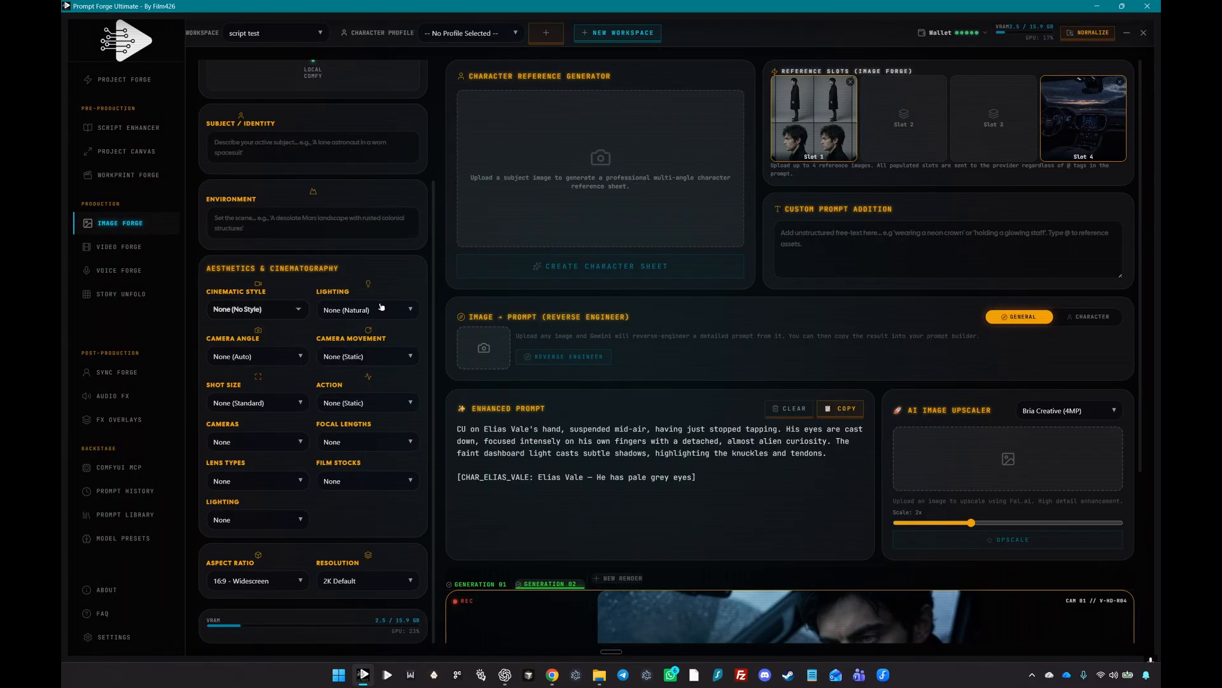
{"action": "left_click", "coordinate": [355, 310]}
{"action": "left_click", "coordinate": [355, 310]}
{"action": "left_click", "coordinate": [267, 402]}
{"action": "left_click", "coordinate": [267, 402]}
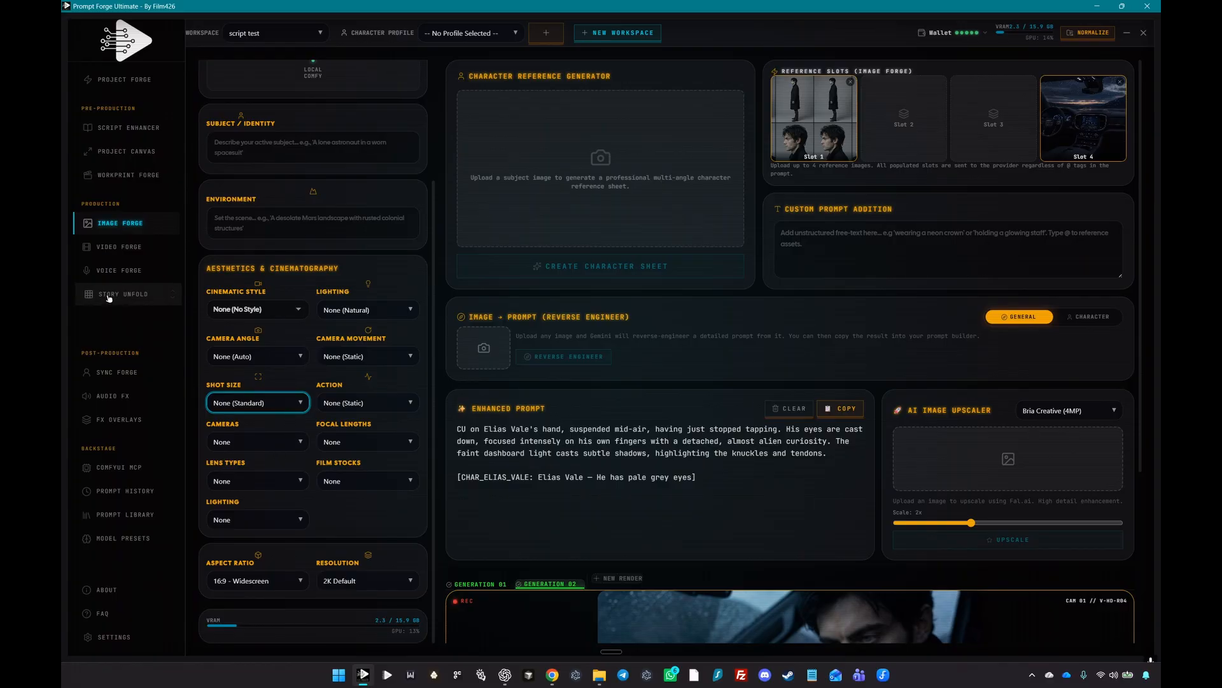
Open the Video Forge and set its prompt mode to Advanced.
{"action": "left_click", "coordinate": [119, 248]}
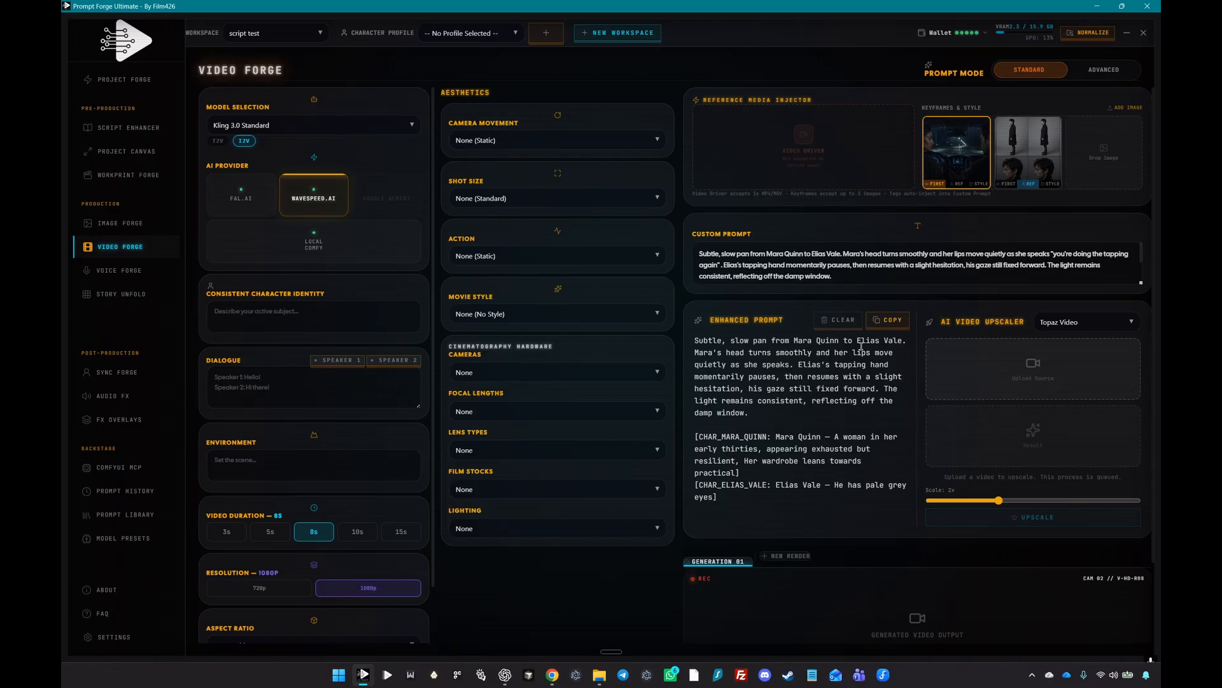
{"action": "left_click", "coordinate": [1112, 71]}
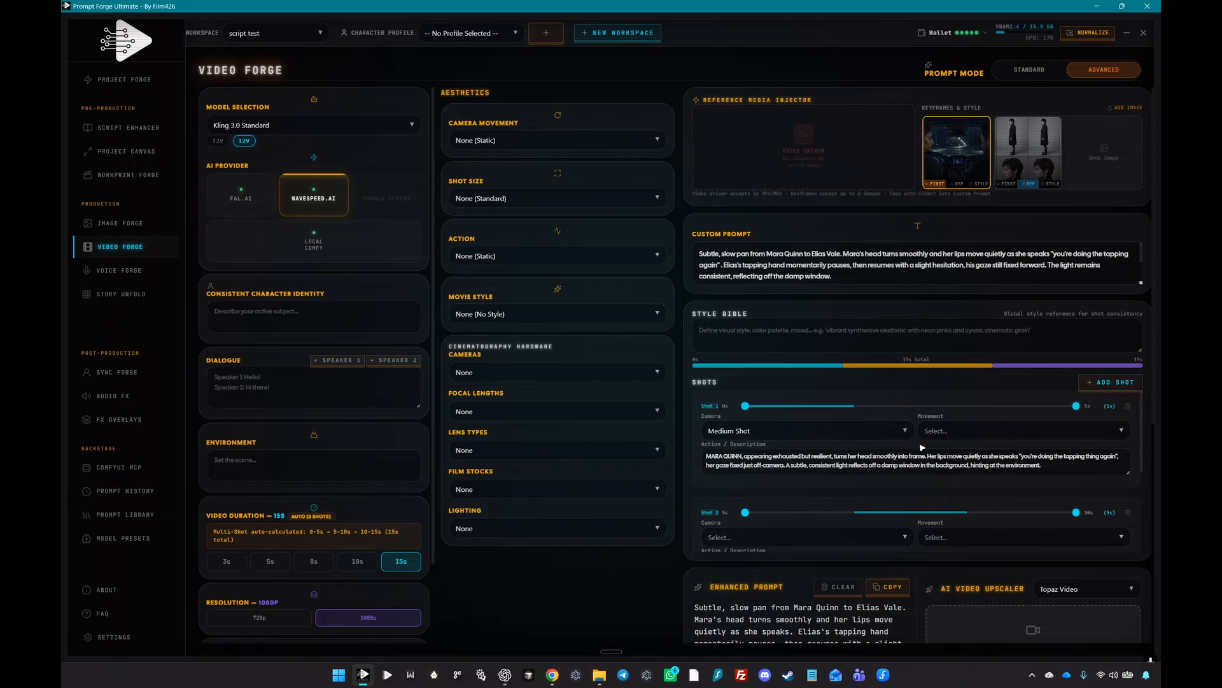
Switch the Voice Forge engine to Fish Audio and open the Story Unfold page.
{"action": "left_click", "coordinate": [119, 272]}
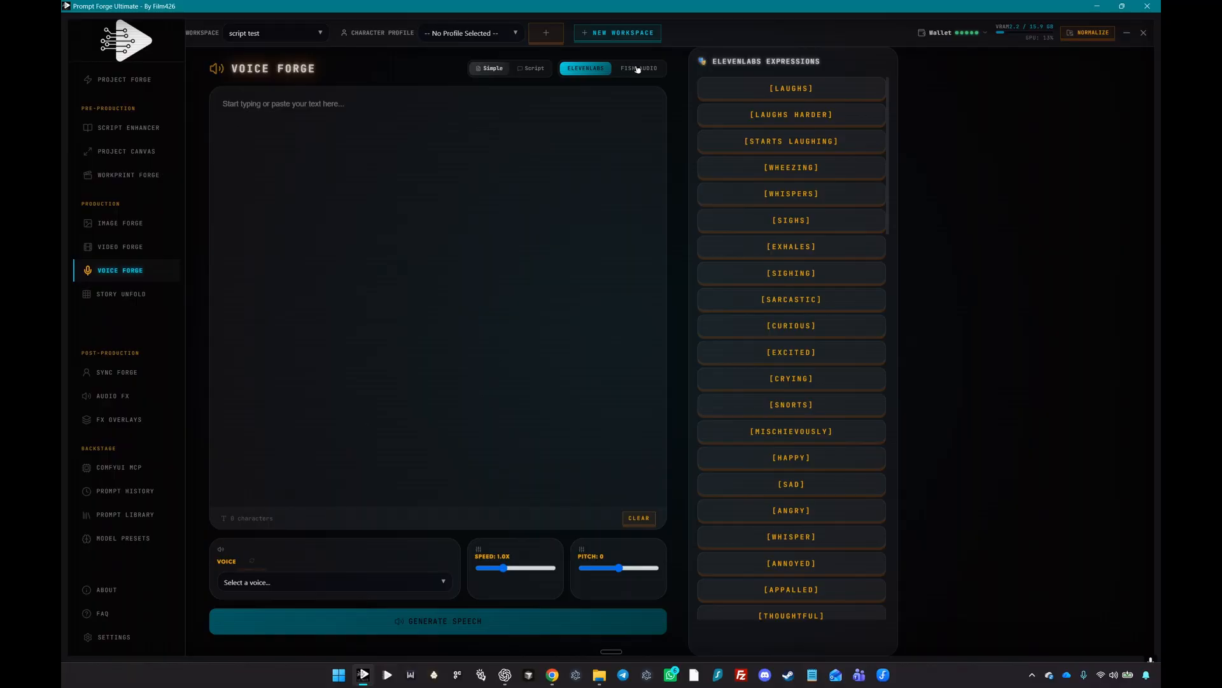
{"action": "left_click", "coordinate": [637, 69]}
{"action": "left_click", "coordinate": [118, 295]}
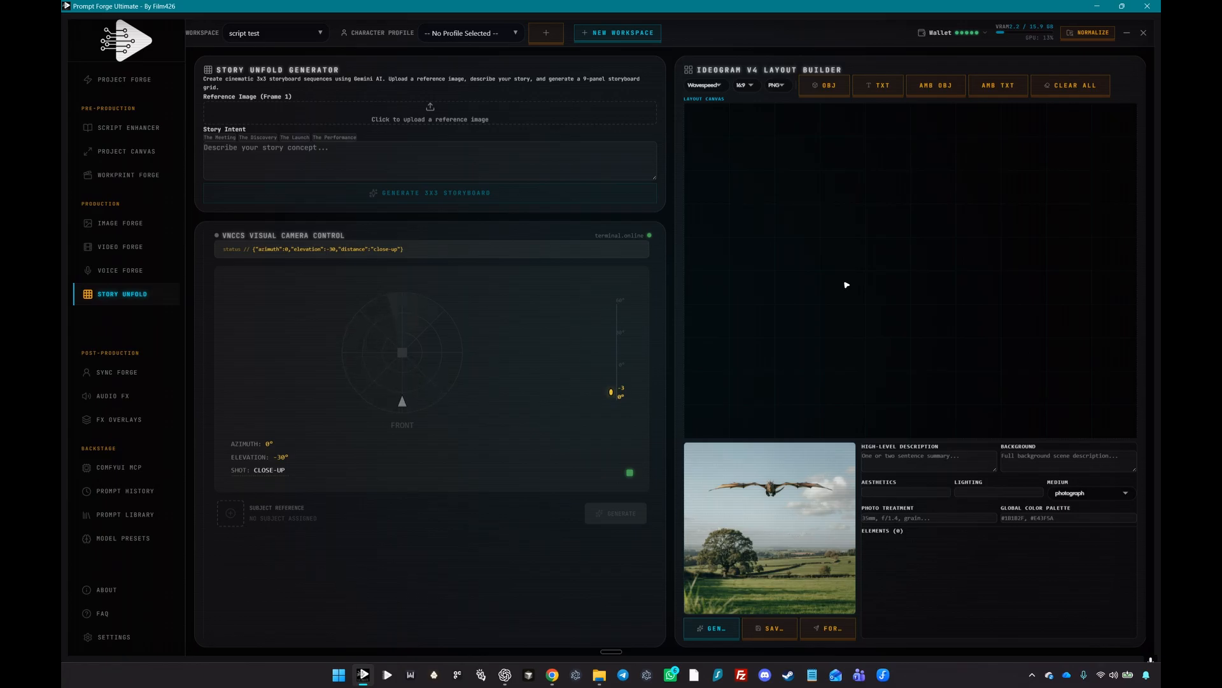
Open the Sync Forge and inspect the available synchronizer engines.
{"action": "left_click", "coordinate": [113, 376]}
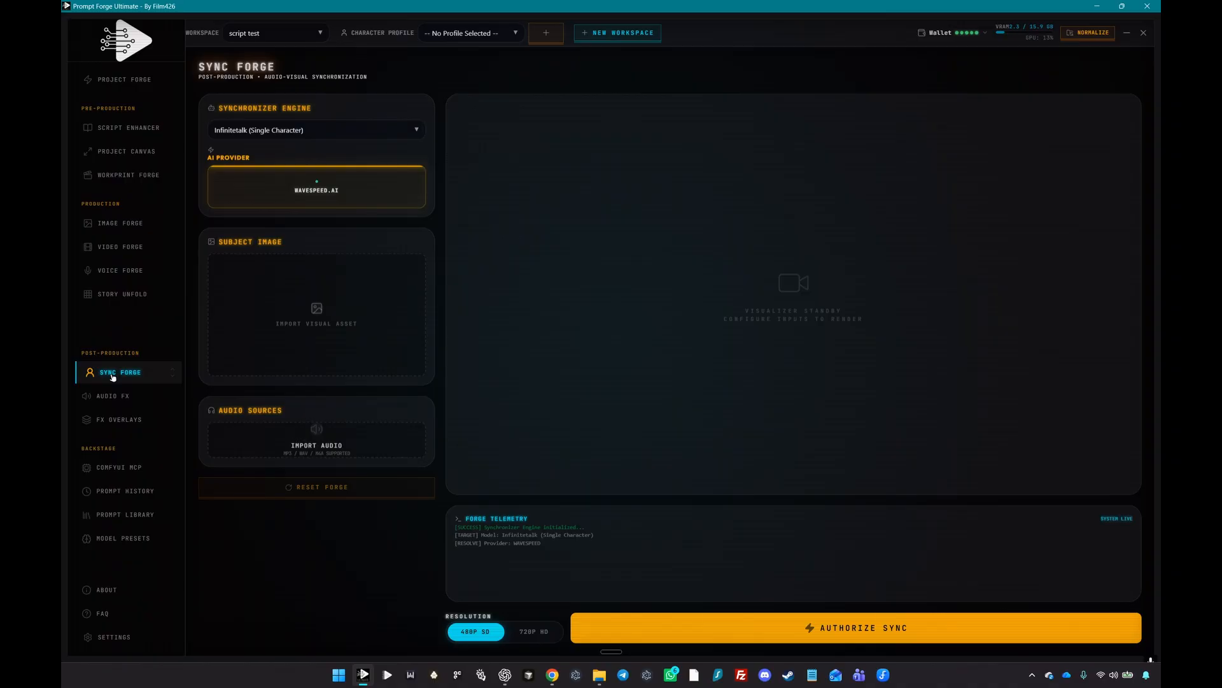
{"action": "left_click", "coordinate": [331, 129]}
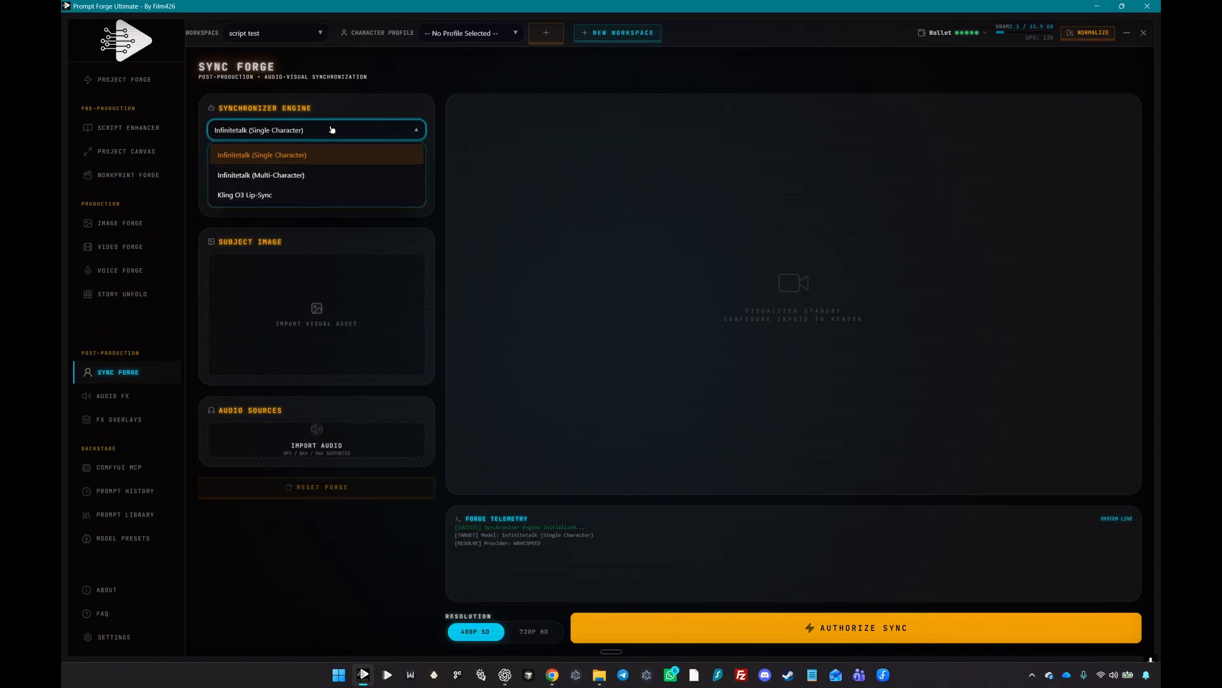
{"action": "left_click", "coordinate": [331, 130]}
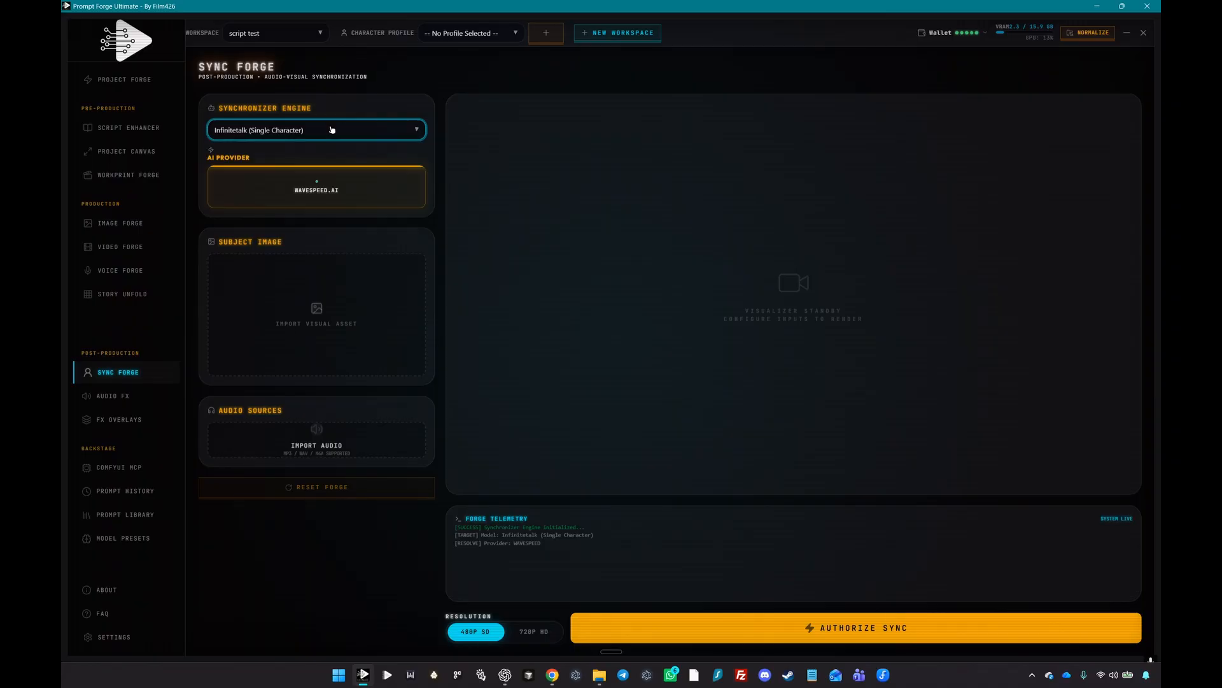
View the Audio FX generator and preview the Fog and Embers effects in FX Overlays.
{"action": "left_click", "coordinate": [115, 398]}
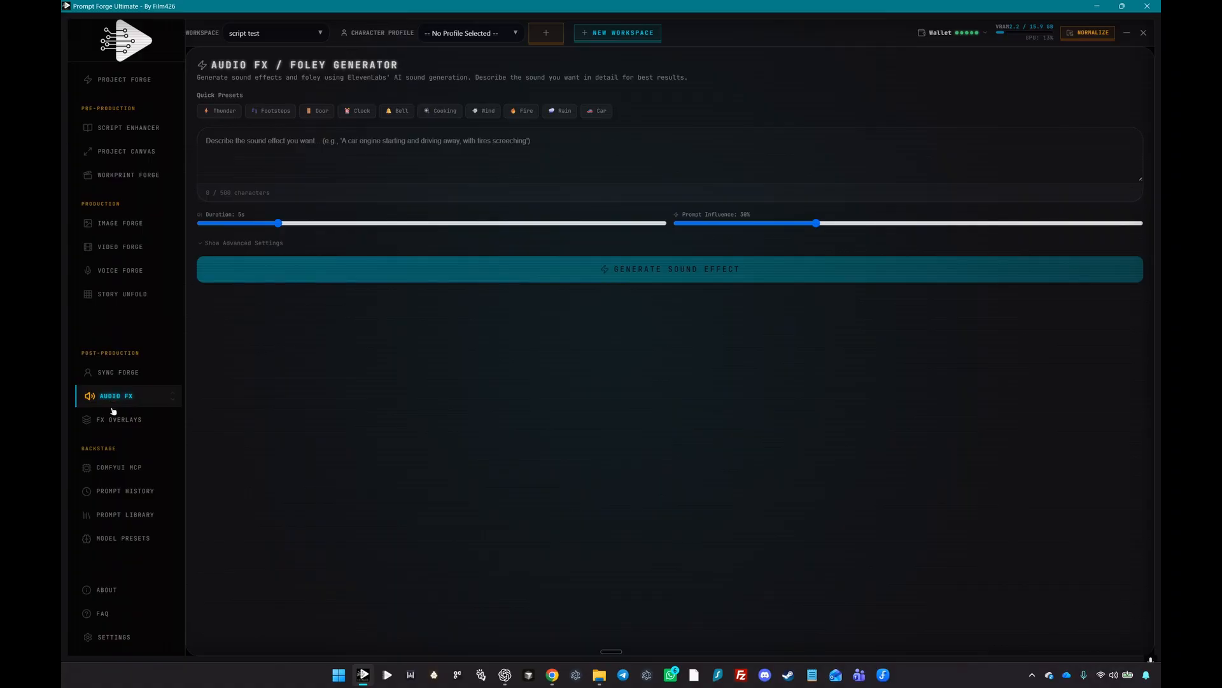
{"action": "left_click", "coordinate": [112, 421]}
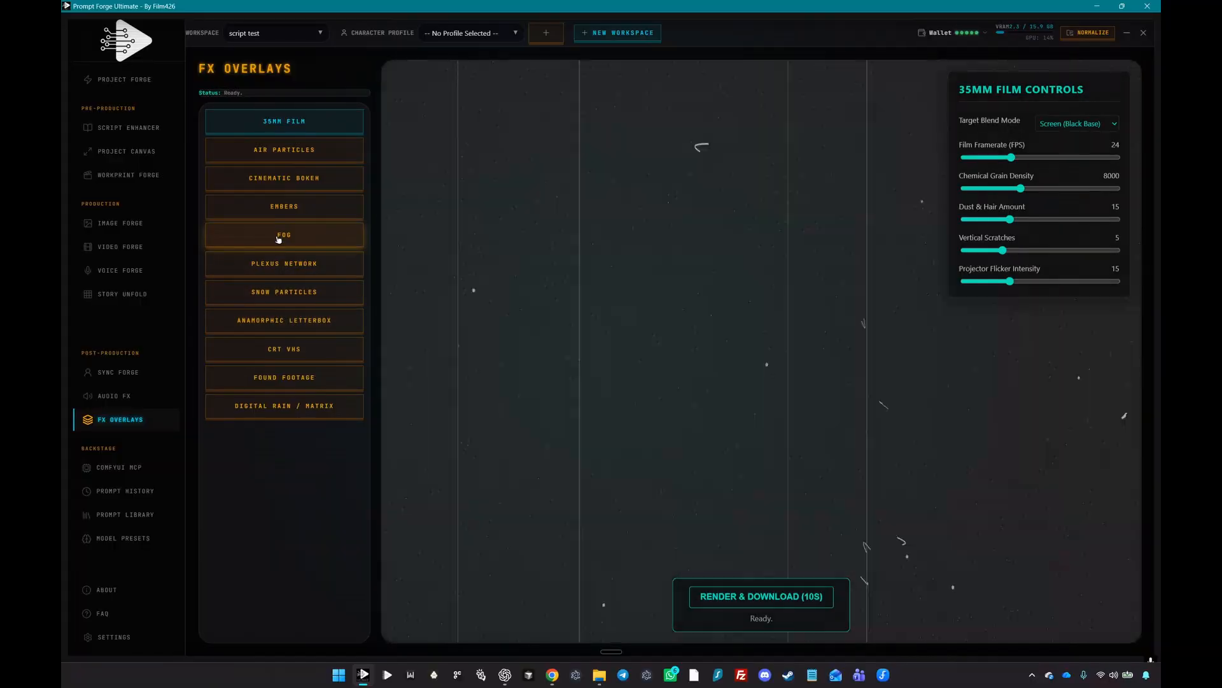
{"action": "left_click", "coordinate": [278, 237]}
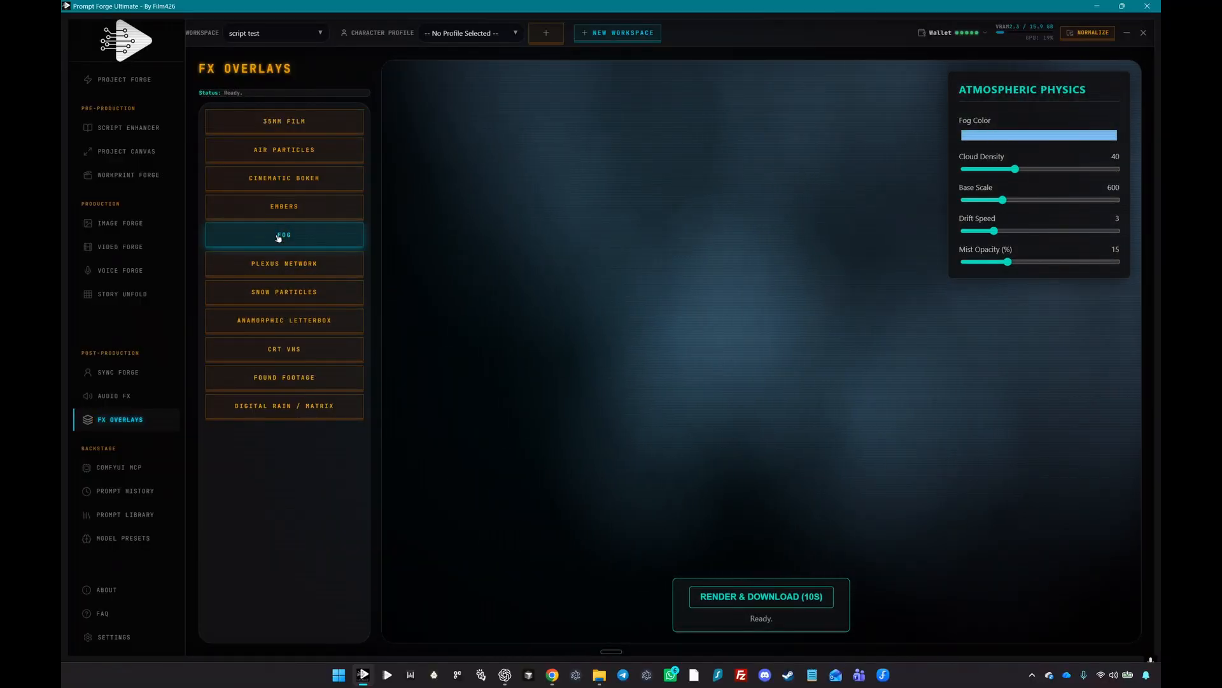
{"action": "left_click", "coordinate": [280, 208]}
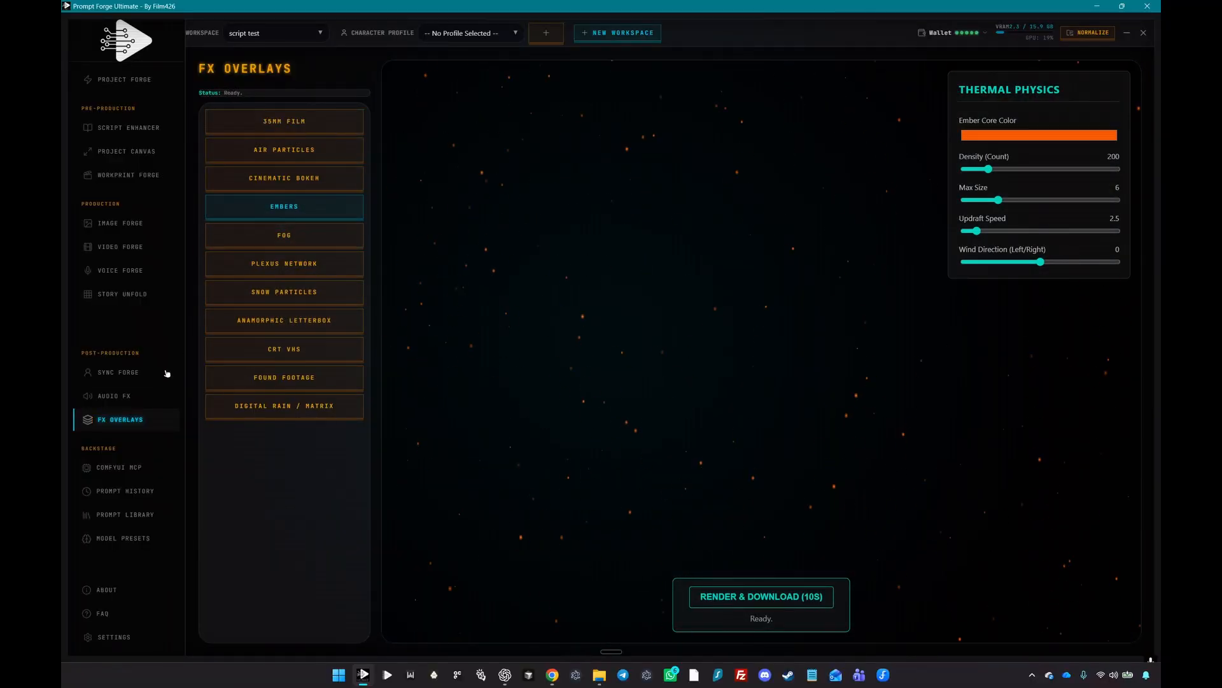
View the ComfyUI MCP page, set the Image Forge's AI provider to Local Comfy and return to ComfyUI MCP.
{"action": "left_click", "coordinate": [102, 469]}
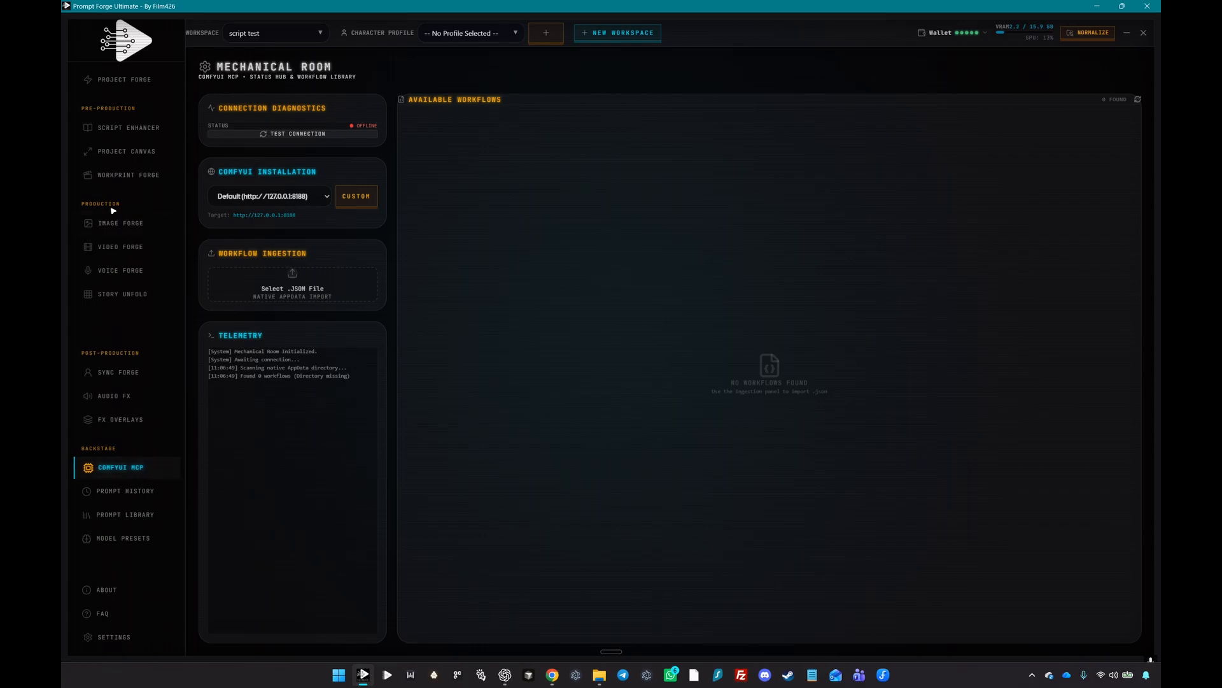
{"action": "left_click", "coordinate": [111, 226]}
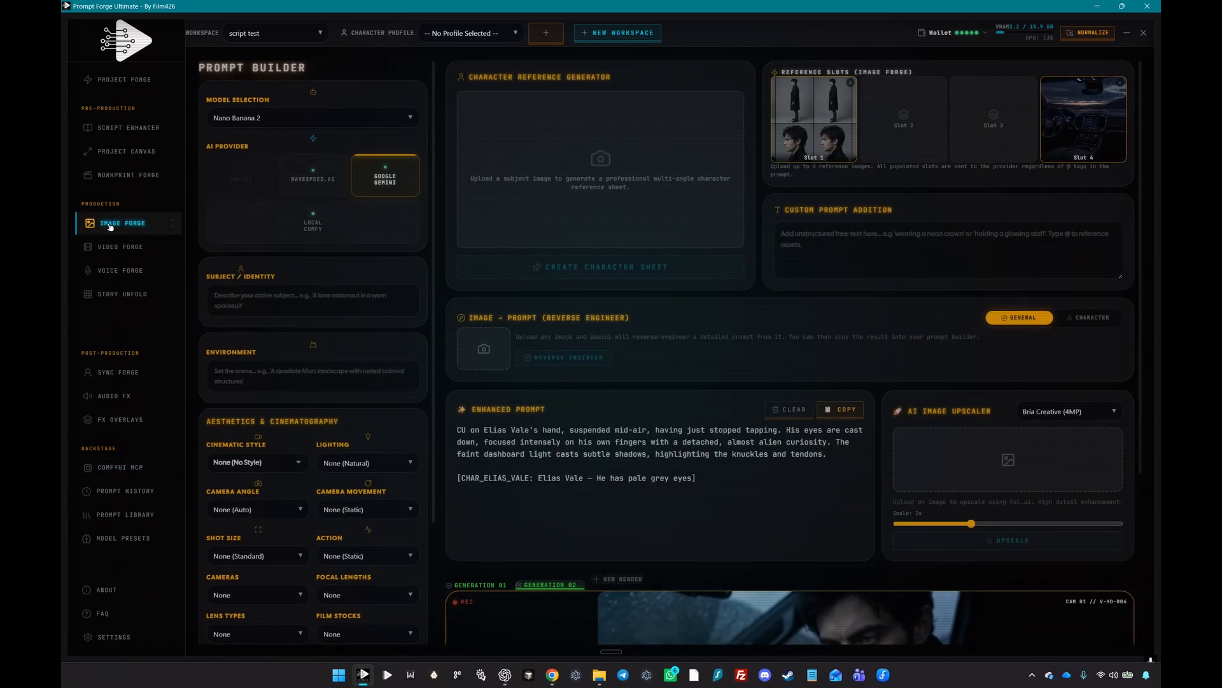
{"action": "left_click", "coordinate": [332, 221]}
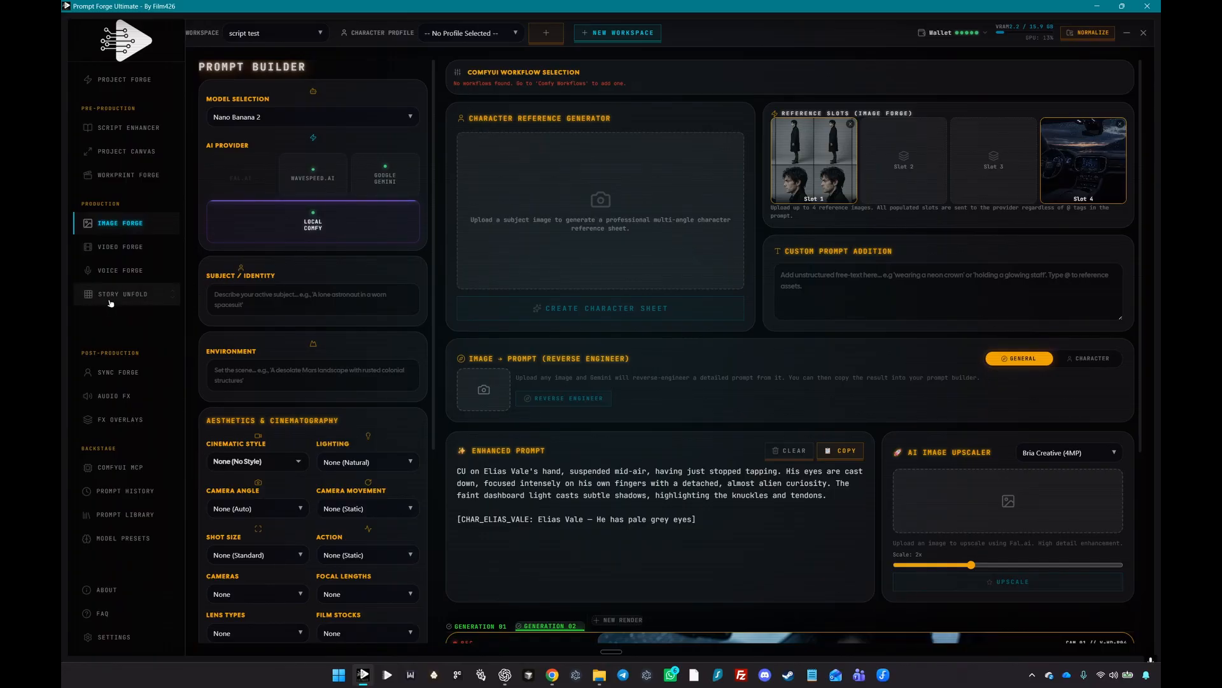
{"action": "left_click", "coordinate": [117, 474]}
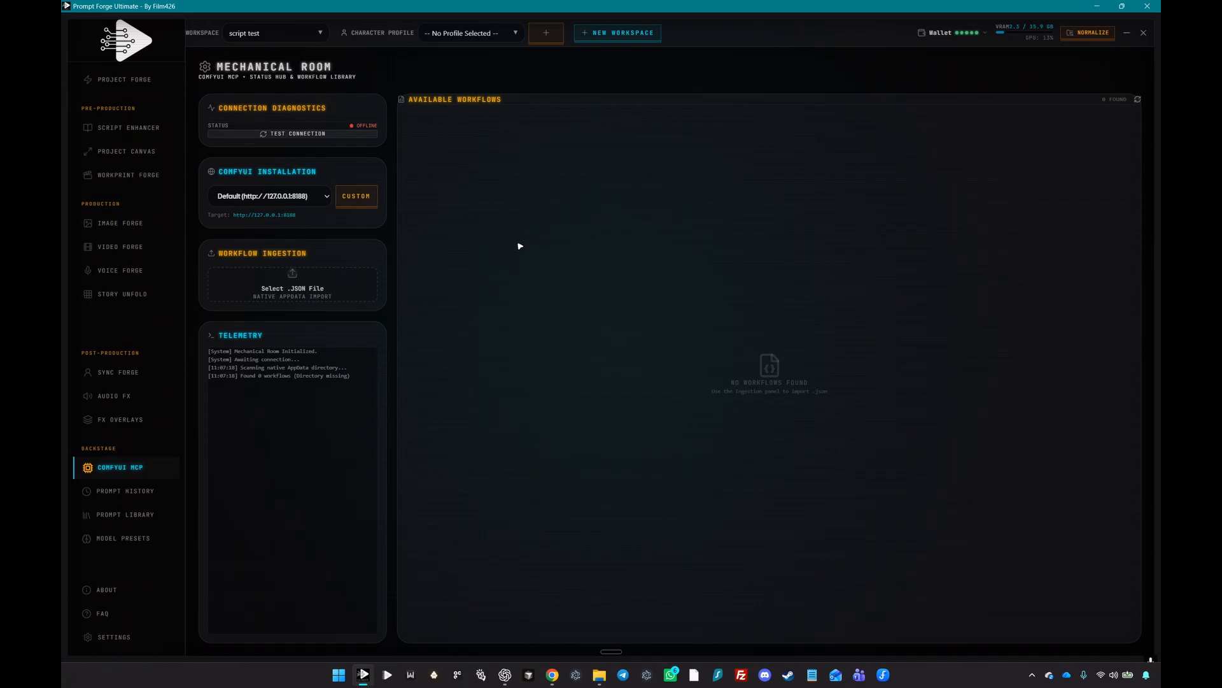
Open the Prompt History and look through the logged image and video prompts.
{"action": "left_click", "coordinate": [126, 492]}
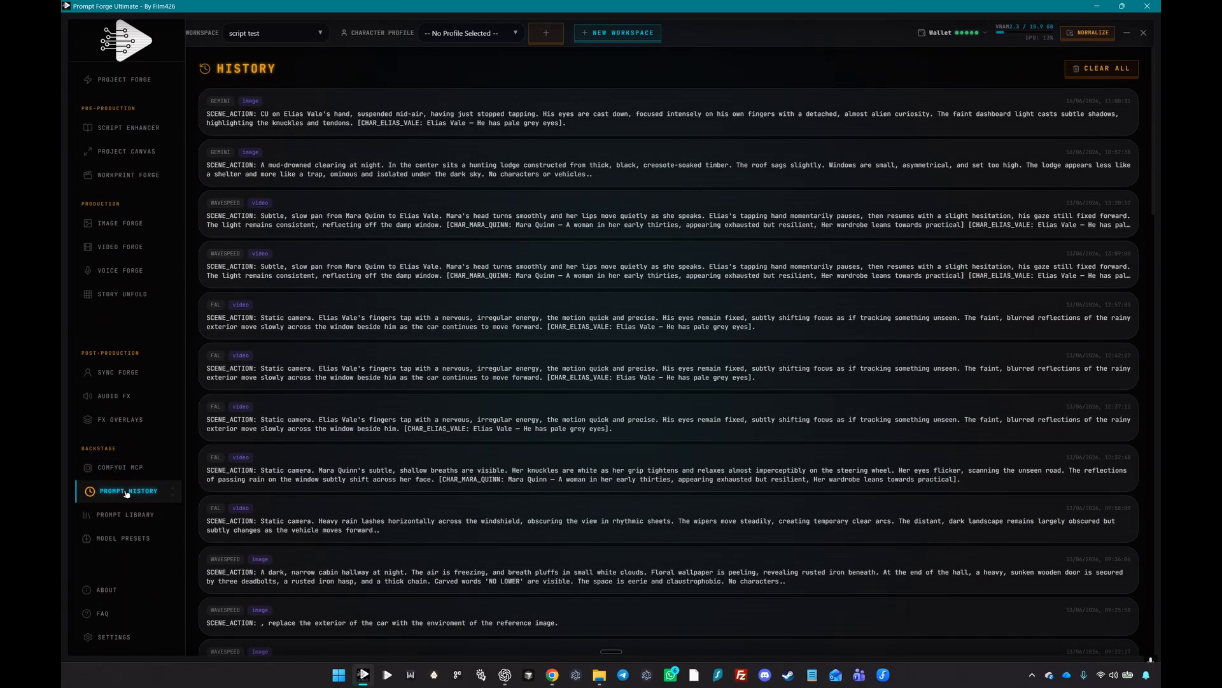
{"action": "scroll", "coordinate": [438, 364], "scroll_direction": "down", "scroll_amount": 4}
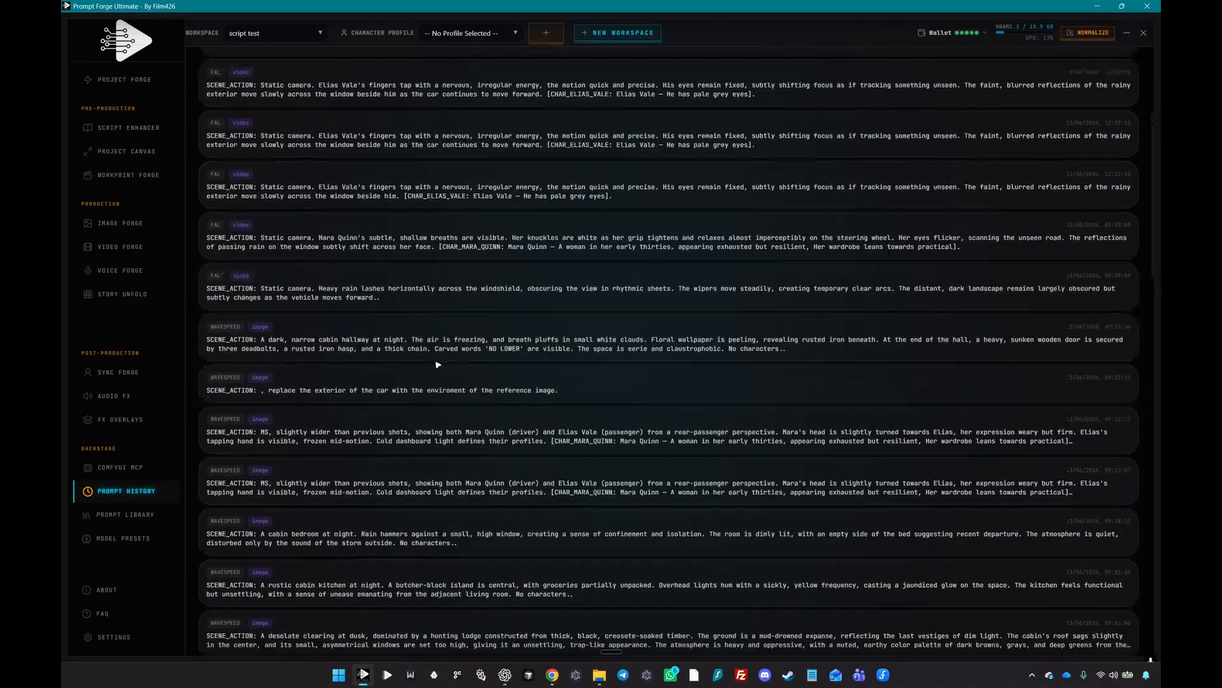
{"action": "scroll", "coordinate": [438, 364], "scroll_direction": "up", "scroll_amount": 5}
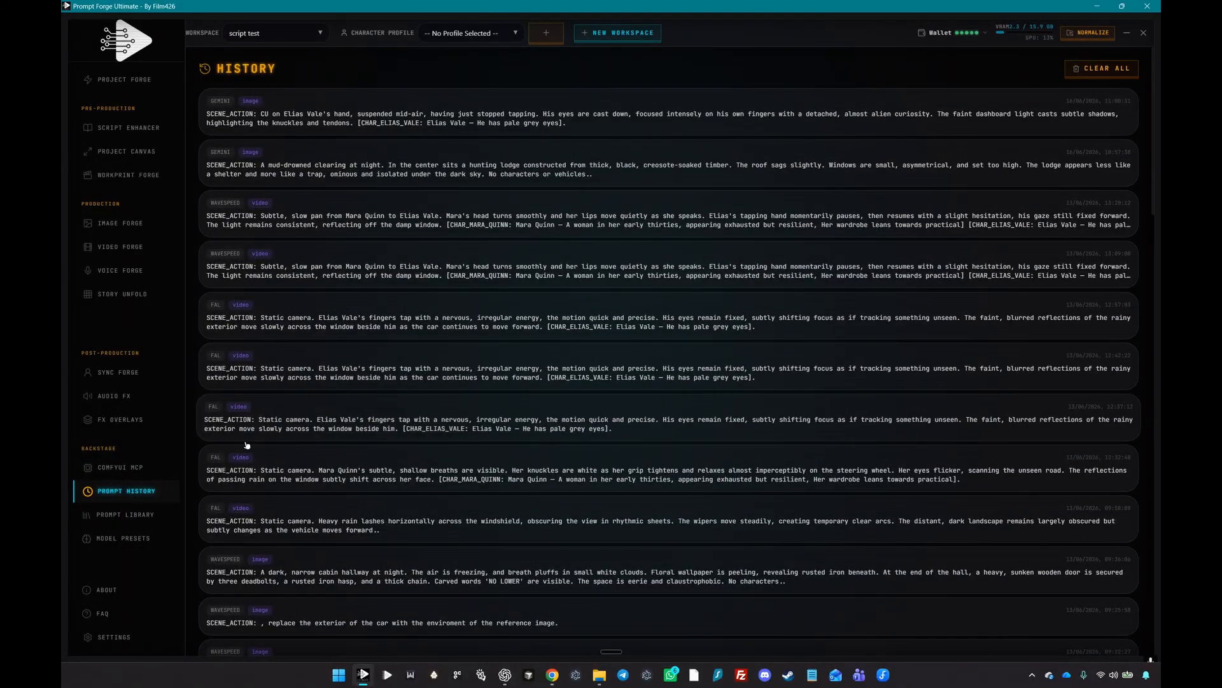
View the Prompt Library and find the enhance and save prompt controls in the Image Forge.
{"action": "left_click", "coordinate": [128, 516]}
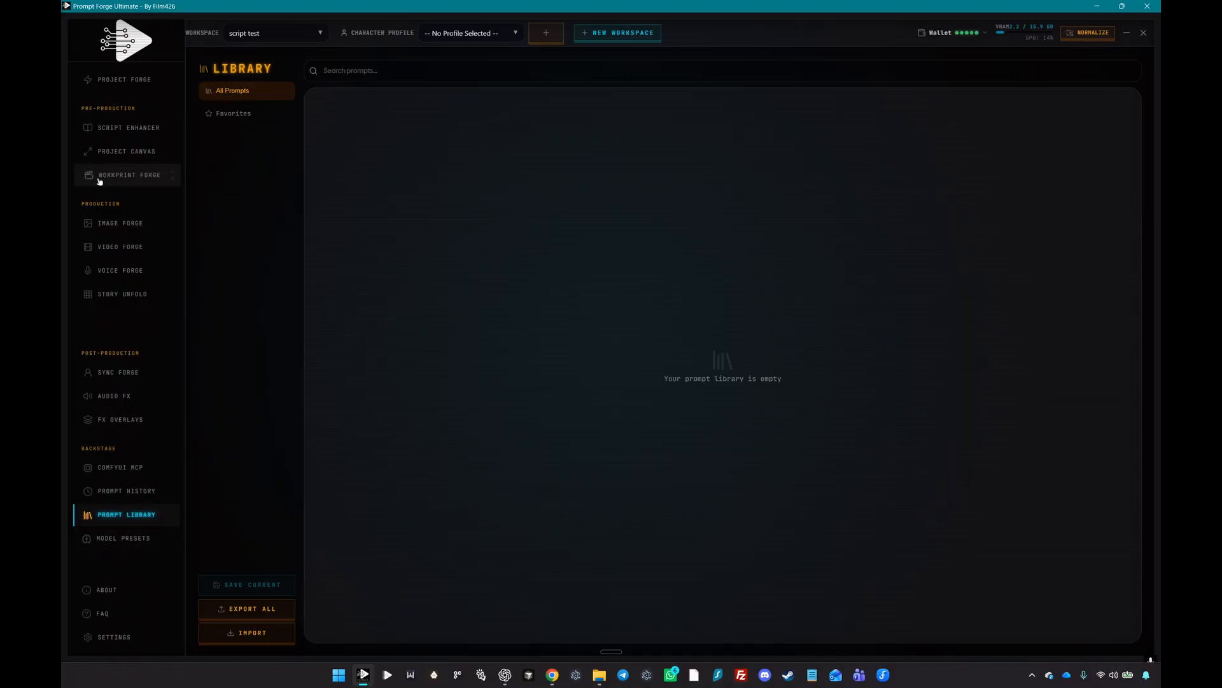
{"action": "left_click", "coordinate": [118, 225]}
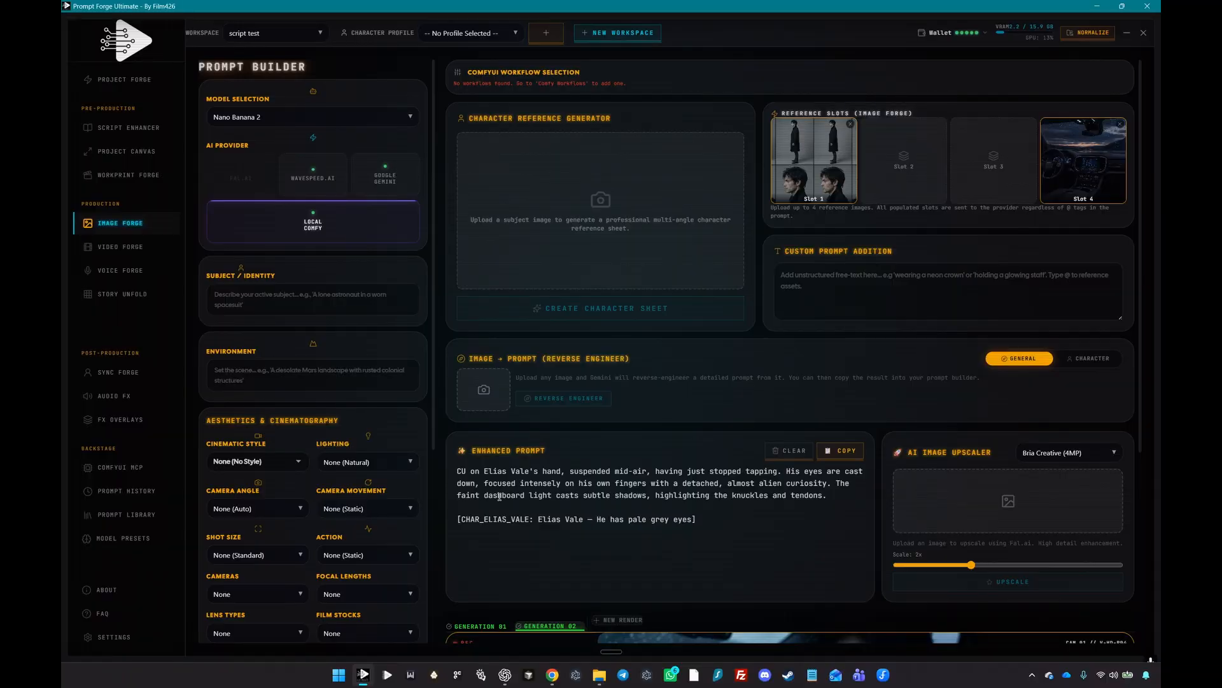
{"action": "scroll", "coordinate": [552, 491], "scroll_direction": "down", "scroll_amount": 5}
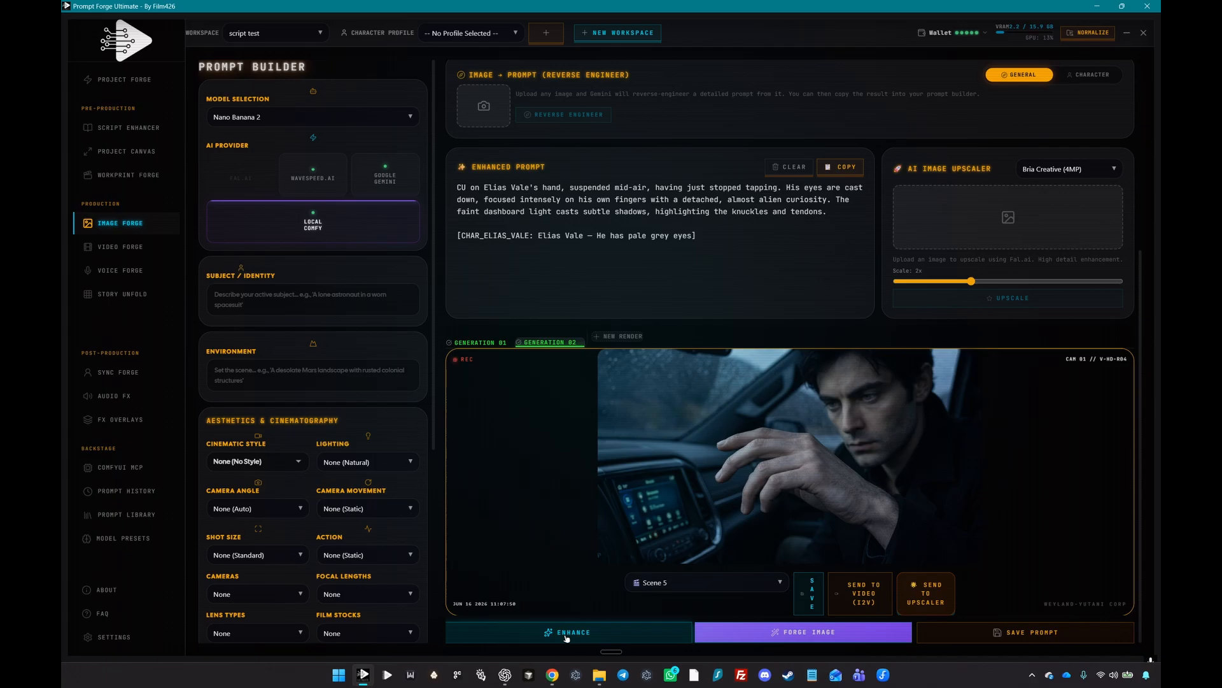
View the Model Presets page and return to the Project Forge hub.
{"action": "left_click", "coordinate": [119, 542]}
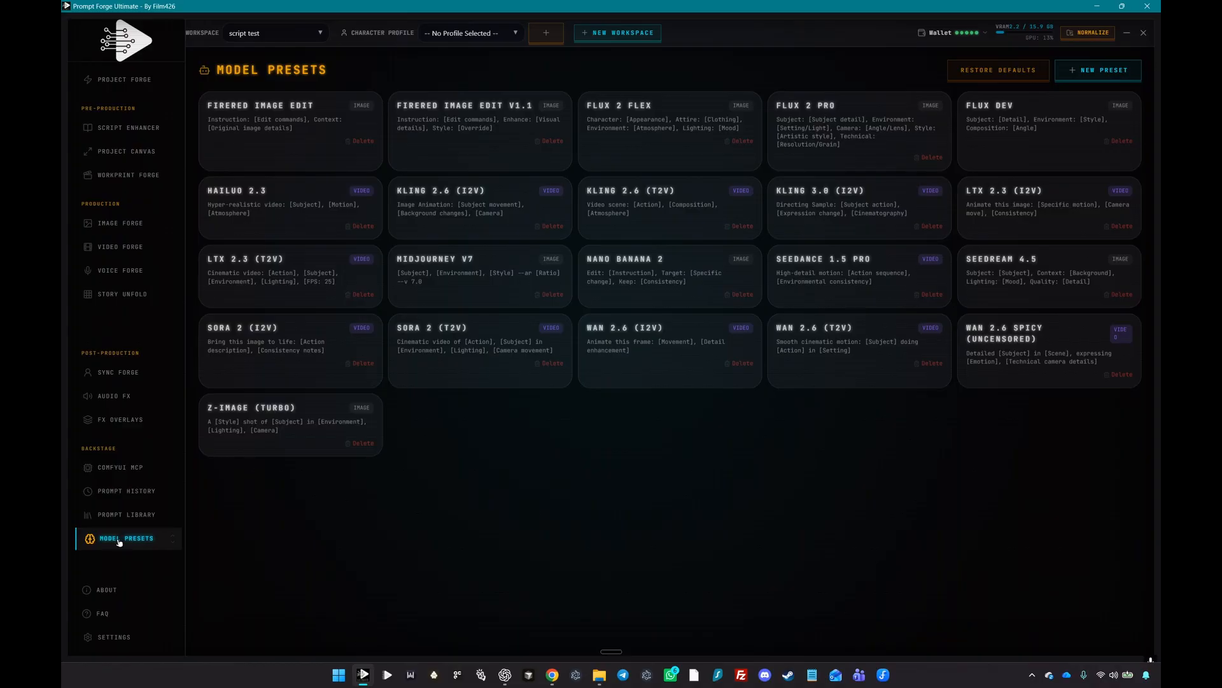
{"action": "left_click", "coordinate": [133, 80]}
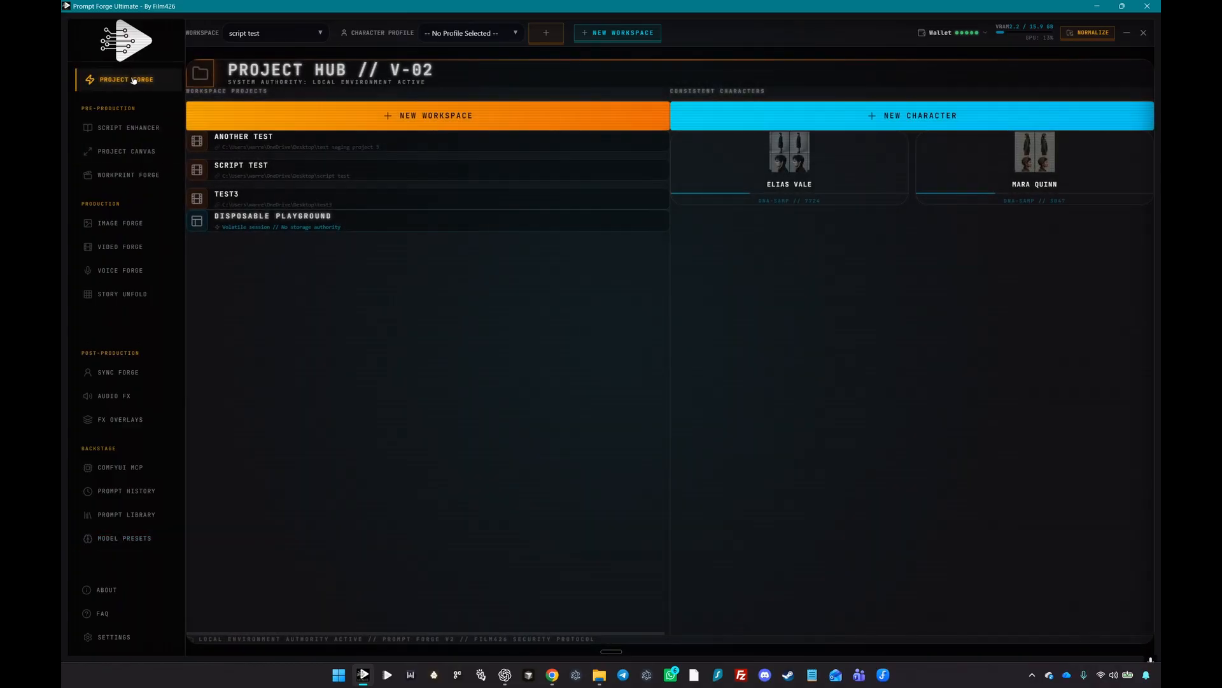